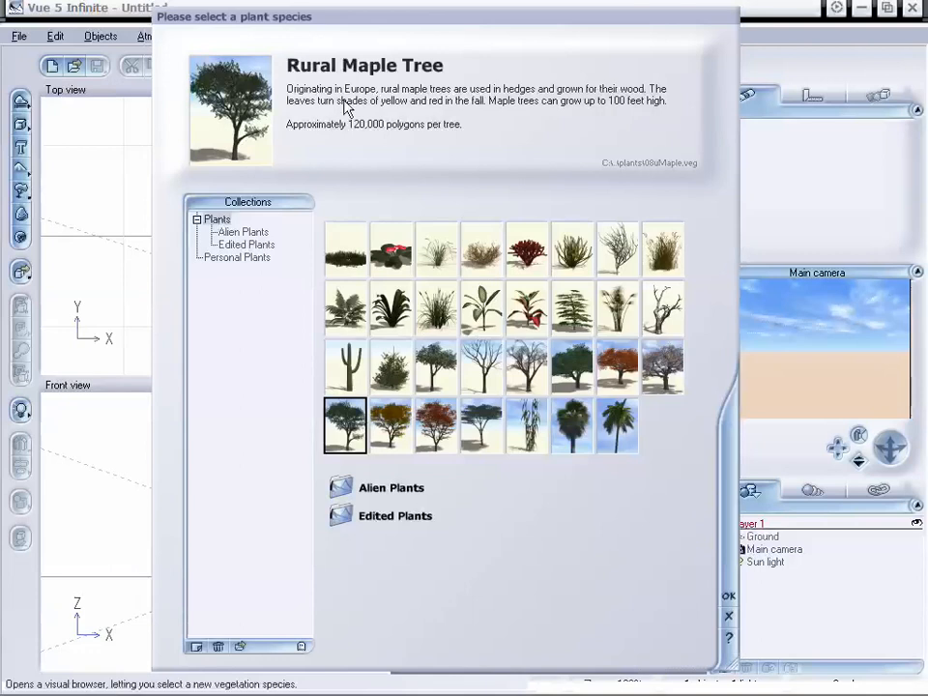
Add a Rural Maple Tree to the scene and select it in the top view.
{"action": "left_click", "coordinate": [729, 599]}
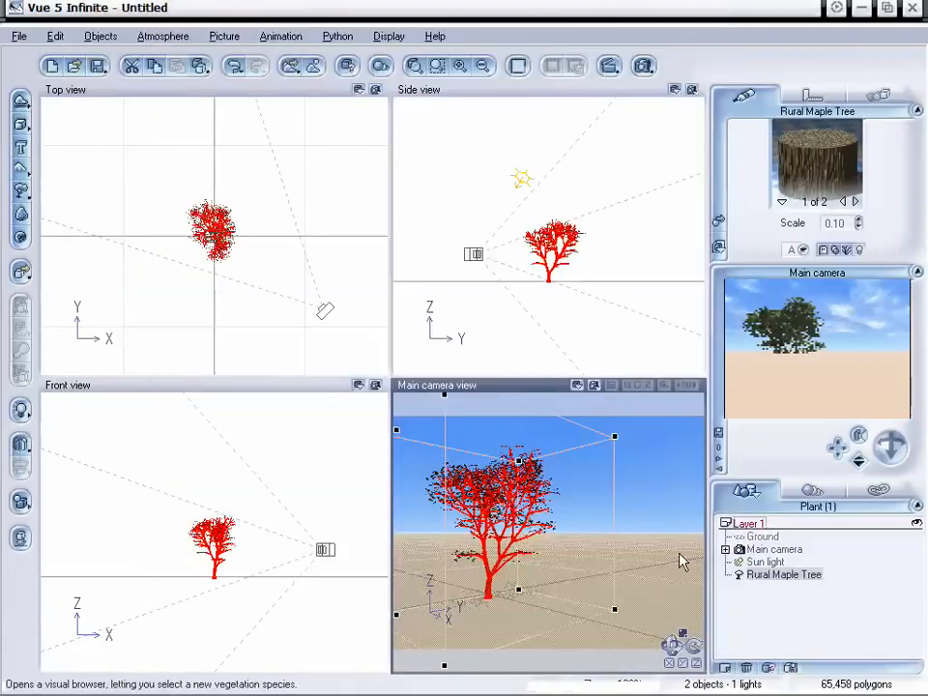
{"action": "left_click", "coordinate": [222, 232]}
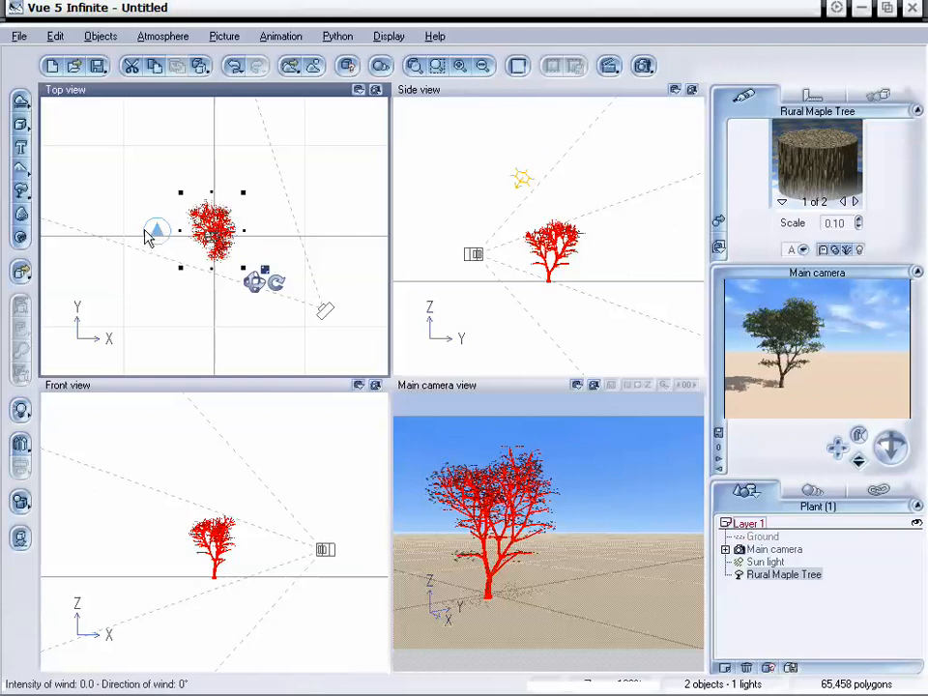
Inspect the wind and breeze settings in the Atmosphere Editor, close it without changes, and try the tree's wind control in the top view.
{"action": "left_click", "coordinate": [165, 37]}
{"action": "left_click", "coordinate": [178, 93]}
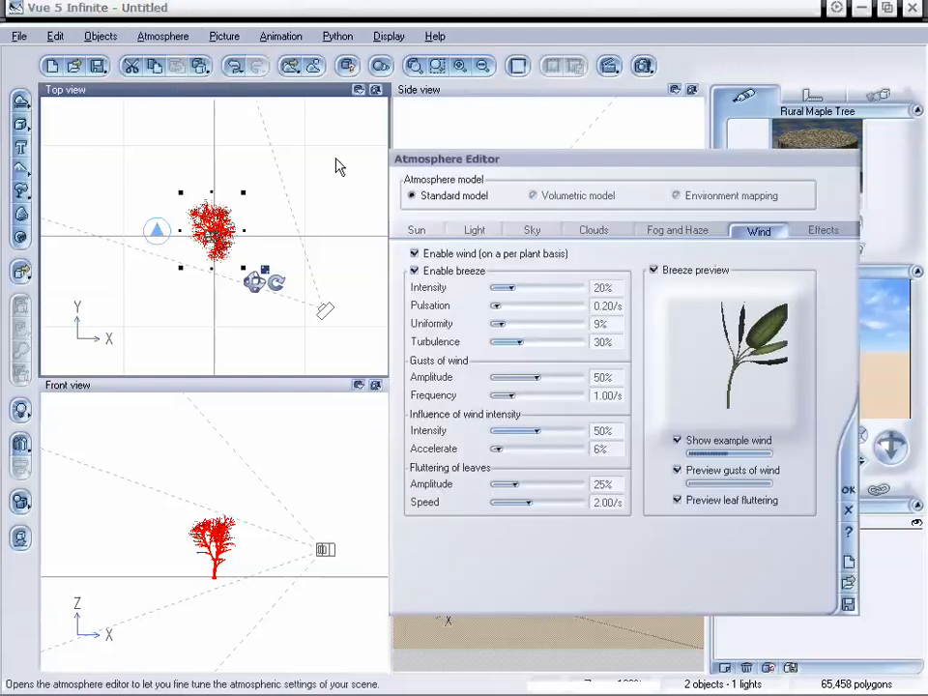
{"action": "left_click_drag", "start_coordinate": [605, 165], "coordinate": [483, 151]}
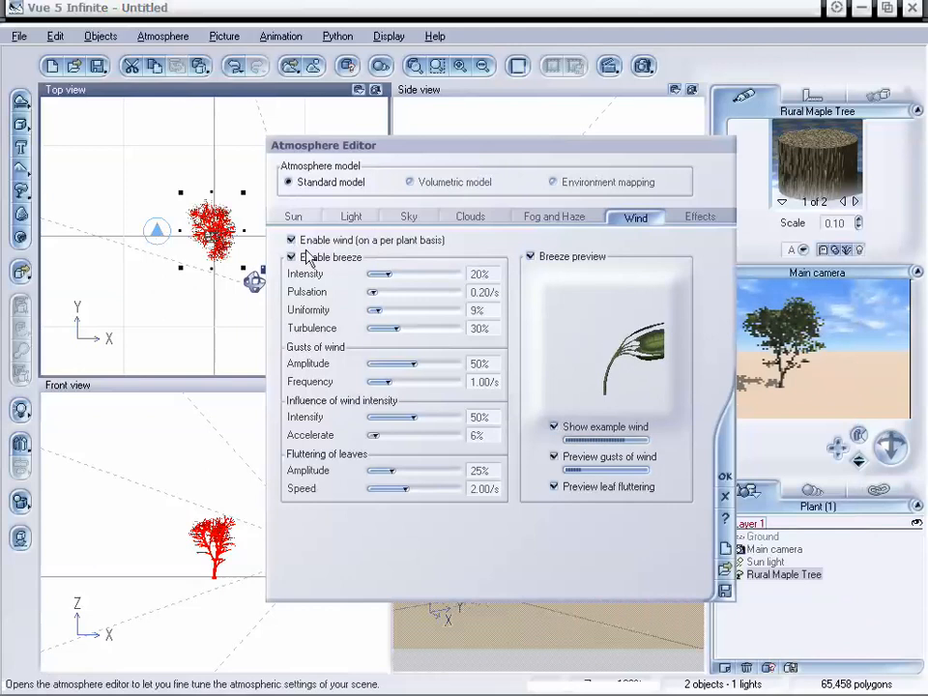
{"action": "left_click", "coordinate": [725, 496]}
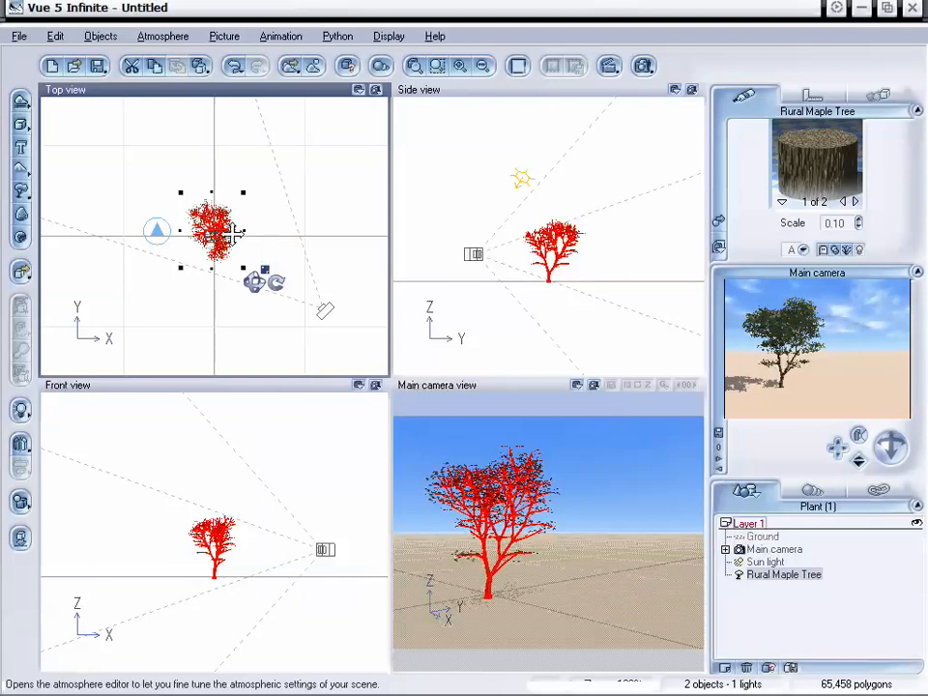
{"action": "mouse_move", "coordinate": [154, 230]}
{"action": "left_mouse_down"}
{"action": "mouse_move", "coordinate": [151, 215]}
{"action": "mouse_move", "coordinate": [89, 183]}
{"action": "mouse_move", "coordinate": [232, 243]}
{"action": "mouse_move", "coordinate": [232, 253]}
{"action": "mouse_move", "coordinate": [244, 159]}
{"action": "mouse_move", "coordinate": [99, 292]}
{"action": "mouse_move", "coordinate": [143, 214]}
{"action": "mouse_move", "coordinate": [249, 253]}
{"action": "mouse_move", "coordinate": [172, 223]}
{"action": "mouse_move", "coordinate": [158, 238]}
{"action": "left_mouse_up"}
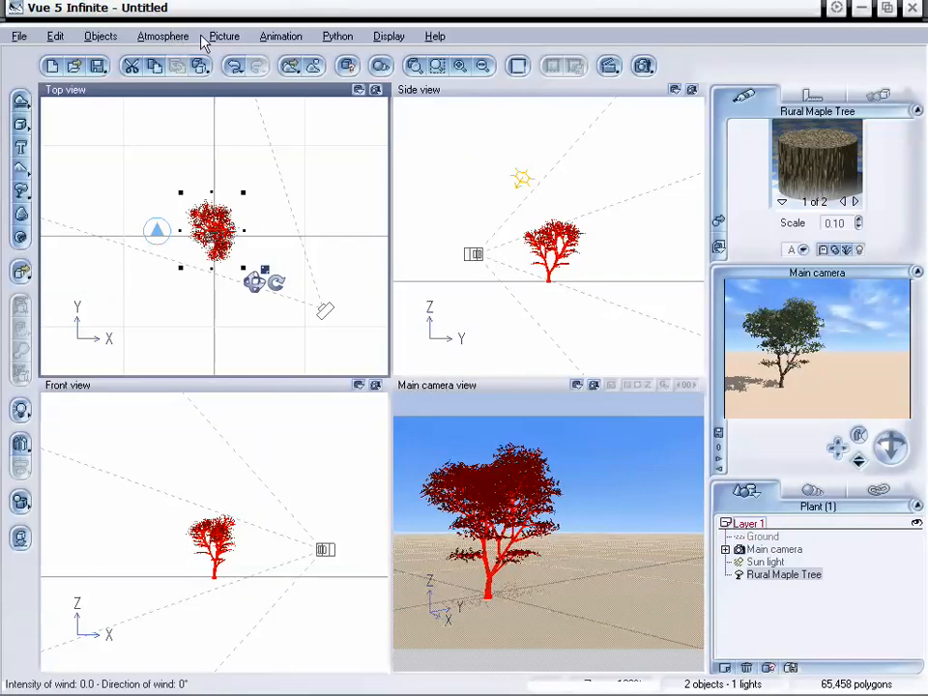
Display the animation timeline.
{"action": "left_click", "coordinate": [279, 37]}
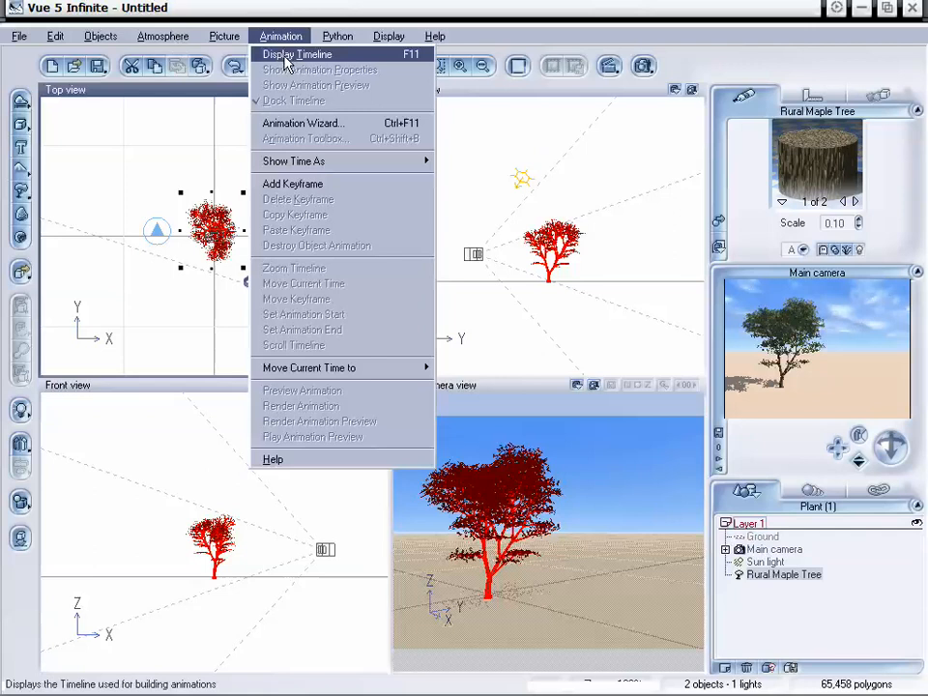
{"action": "left_click", "coordinate": [288, 56]}
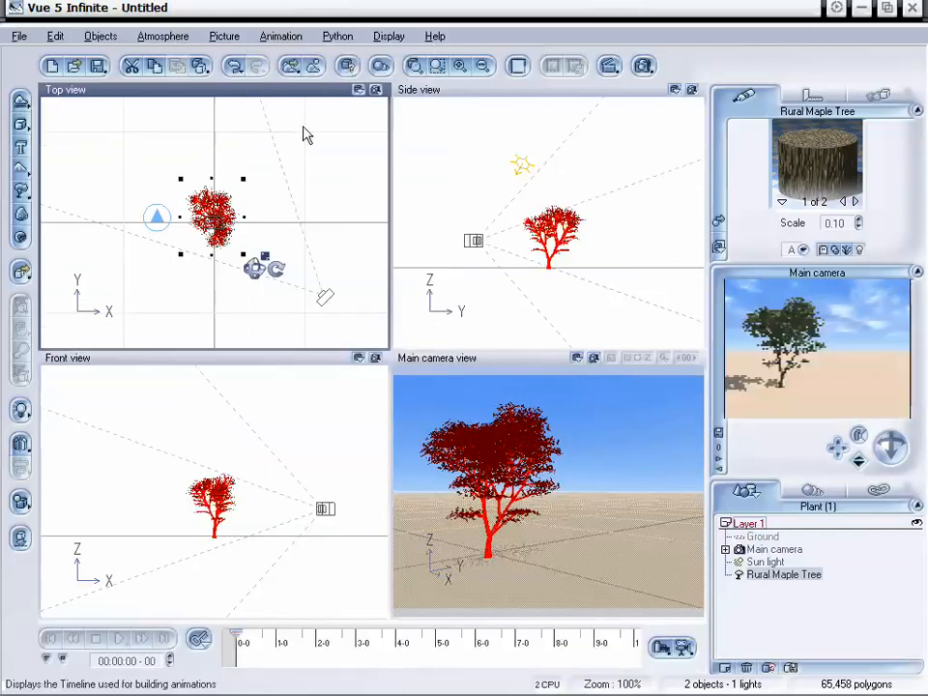
{"action": "left_click", "coordinate": [281, 36]}
{"action": "left_click", "coordinate": [282, 37]}
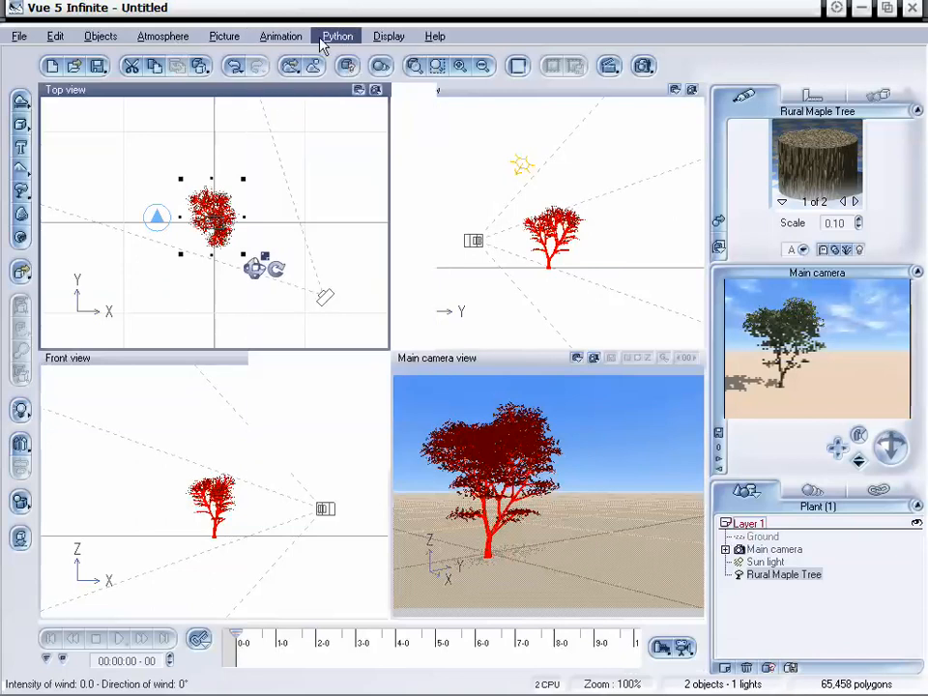
{"action": "left_click", "coordinate": [279, 37]}
{"action": "left_click", "coordinate": [308, 124]}
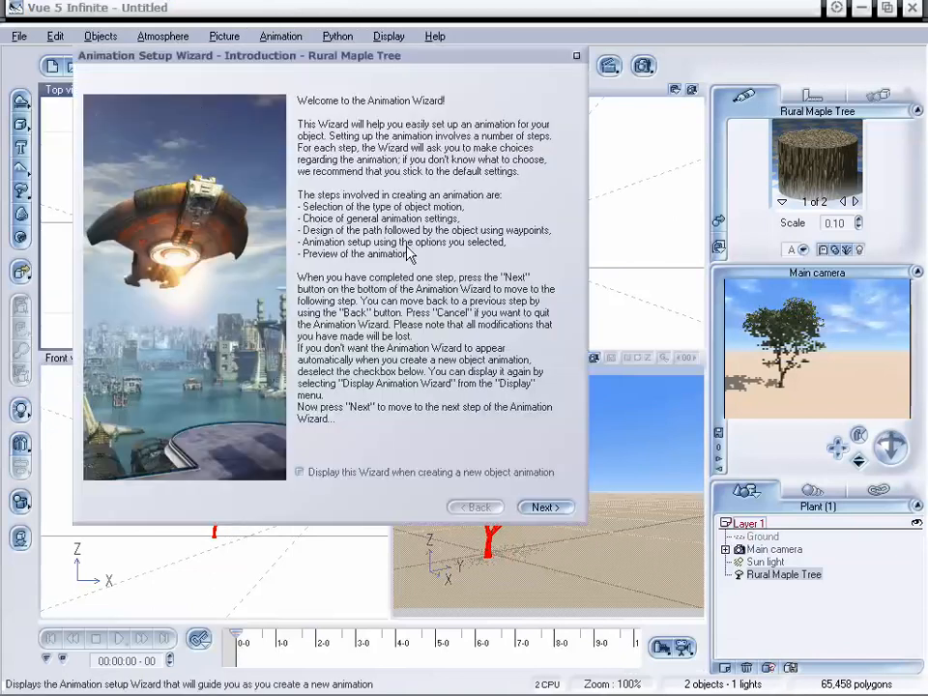
{"action": "left_click", "coordinate": [576, 58]}
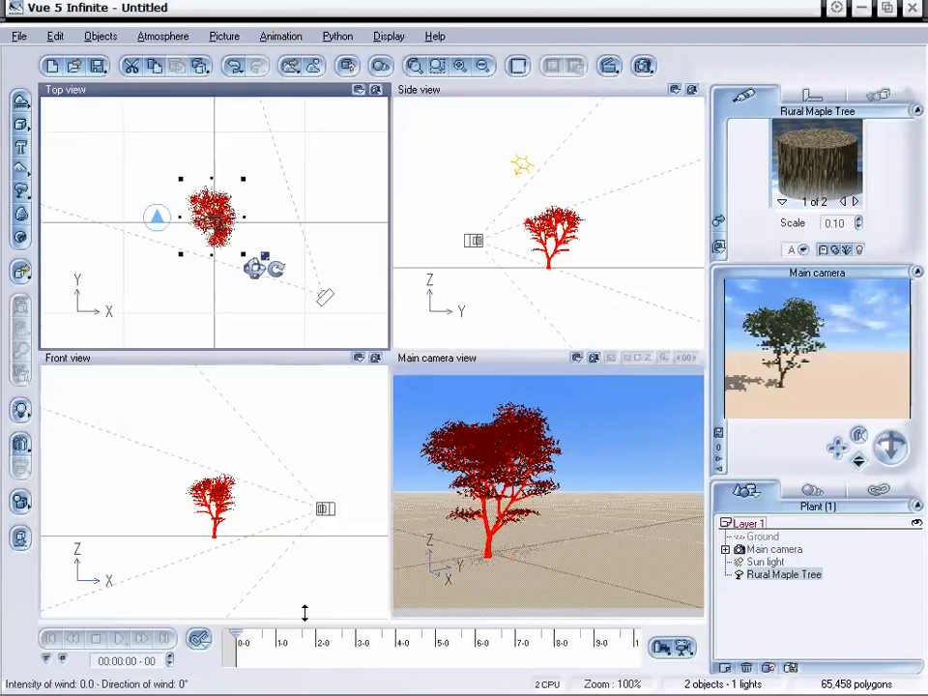
At 5 seconds on the timeline, set the maple tree's wind to an intensity of about 45.3 and a direction of about 271°.
{"action": "left_click_drag", "start_coordinate": [239, 640], "coordinate": [295, 638]}
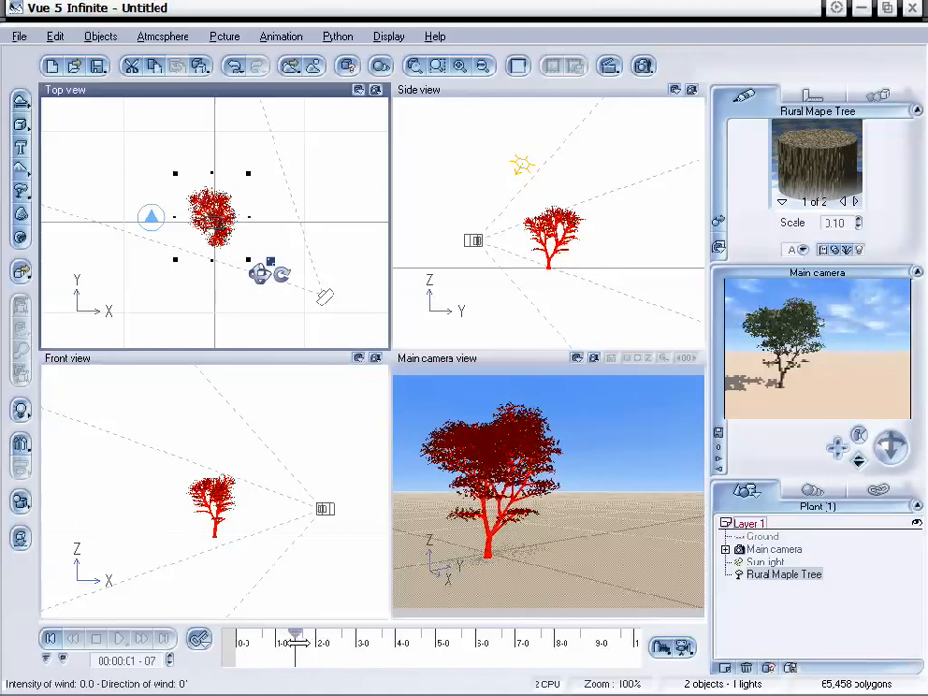
{"action": "left_click_drag", "start_coordinate": [295, 638], "coordinate": [238, 639]}
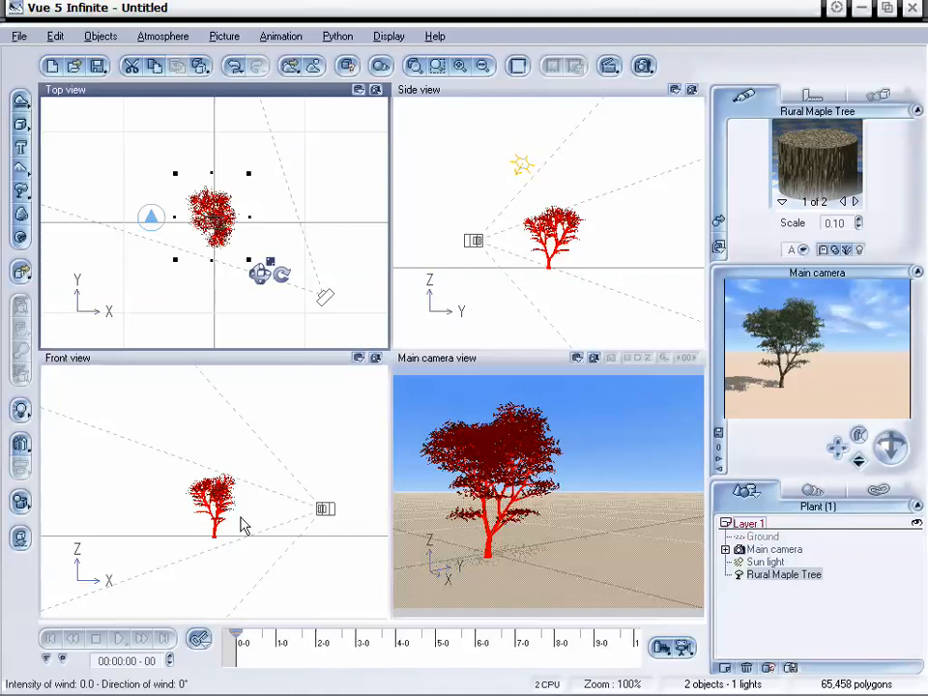
{"action": "left_click_drag", "start_coordinate": [236, 633], "coordinate": [436, 629]}
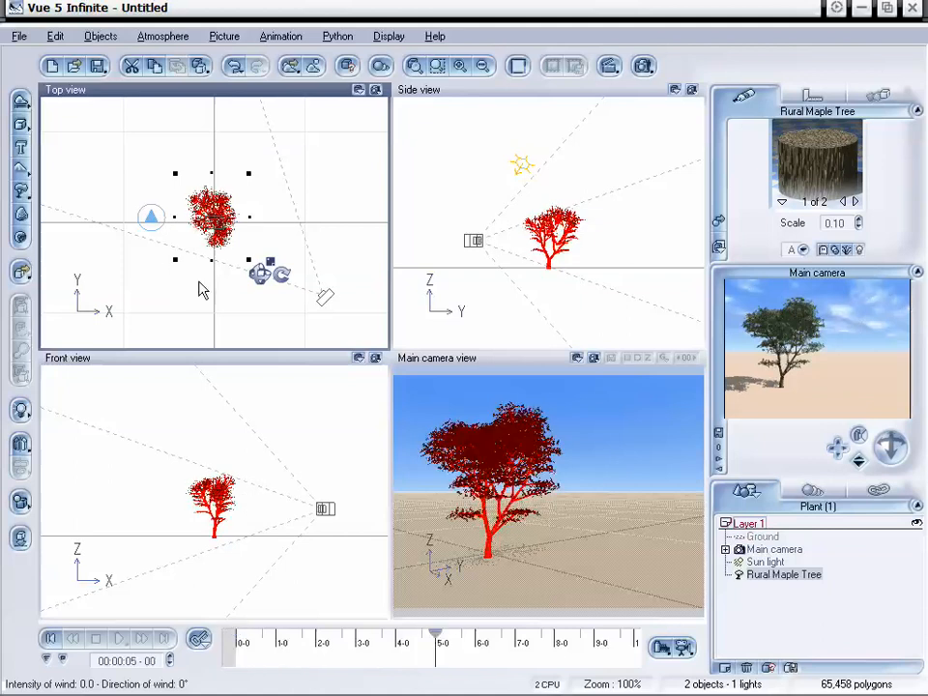
{"action": "left_click_drag", "start_coordinate": [152, 218], "coordinate": [106, 215]}
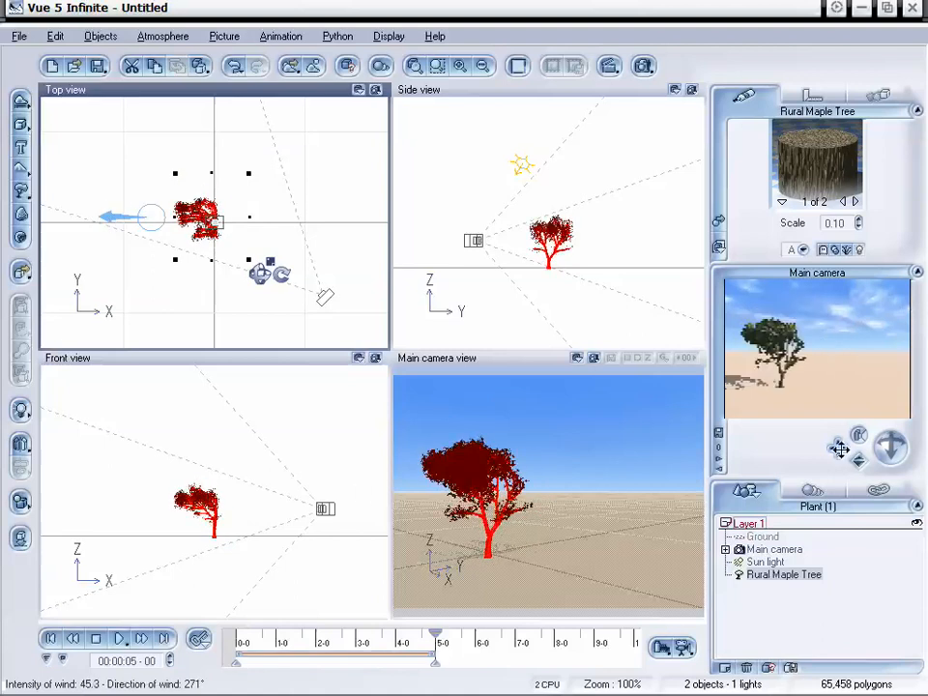
Animate the main camera by moving it closer to the maple at 5 seconds and reframing the tree at the start.
{"action": "left_click_drag", "start_coordinate": [839, 448], "coordinate": [887, 445]}
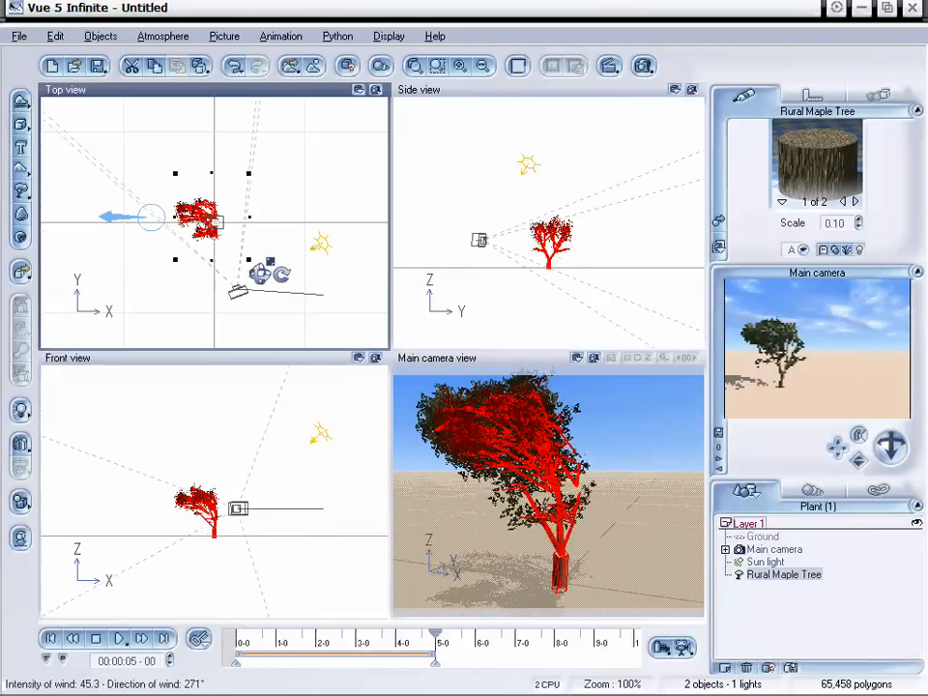
{"action": "left_click_drag", "start_coordinate": [435, 635], "coordinate": [244, 640]}
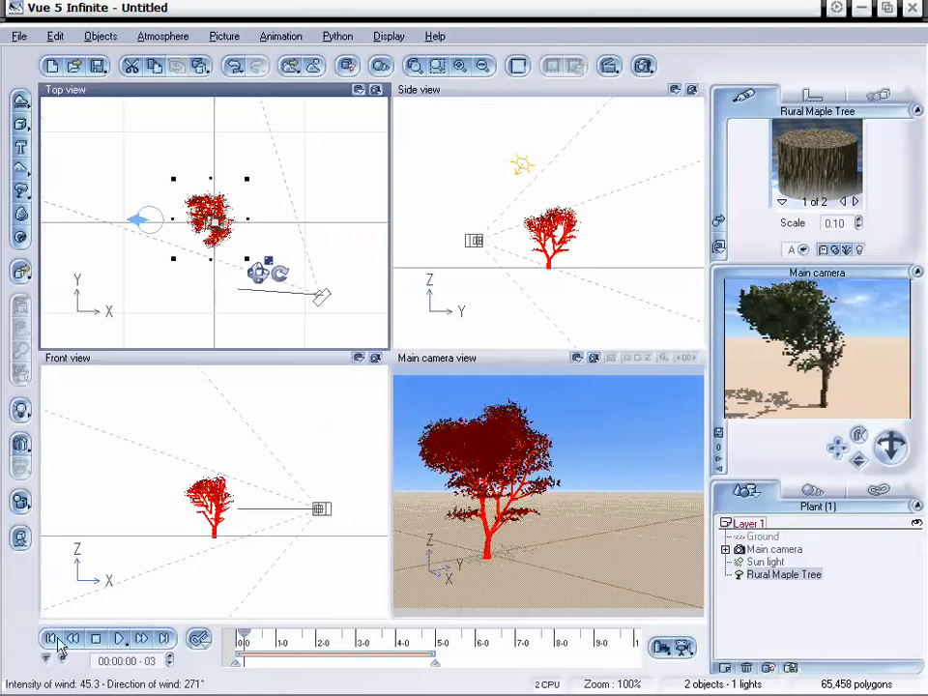
{"action": "left_click", "coordinate": [50, 638]}
{"action": "left_click_drag", "start_coordinate": [890, 446], "coordinate": [836, 449]}
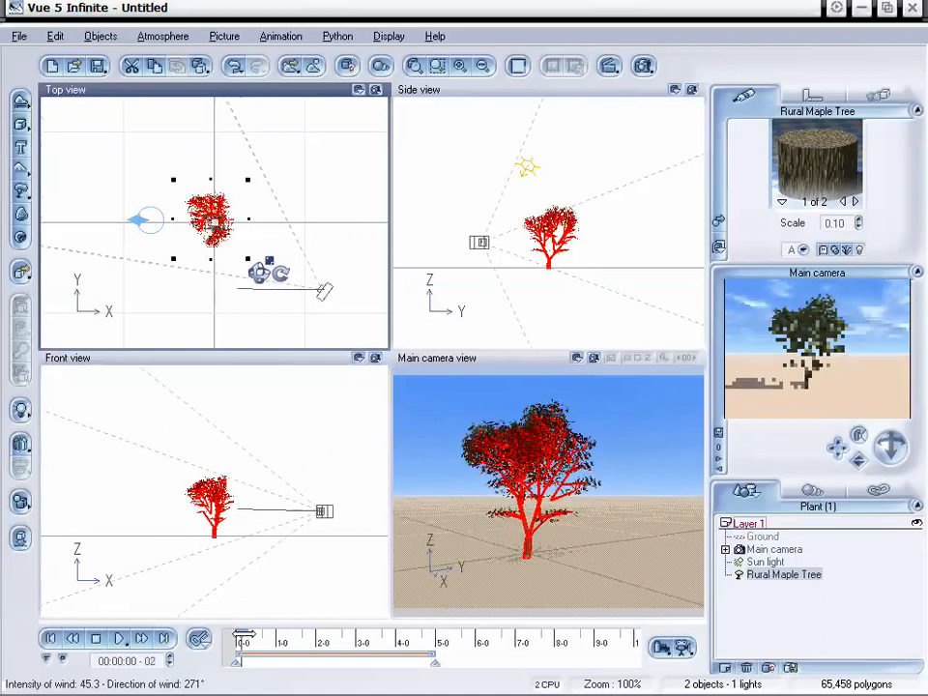
{"action": "left_click_drag", "start_coordinate": [232, 636], "coordinate": [401, 577]}
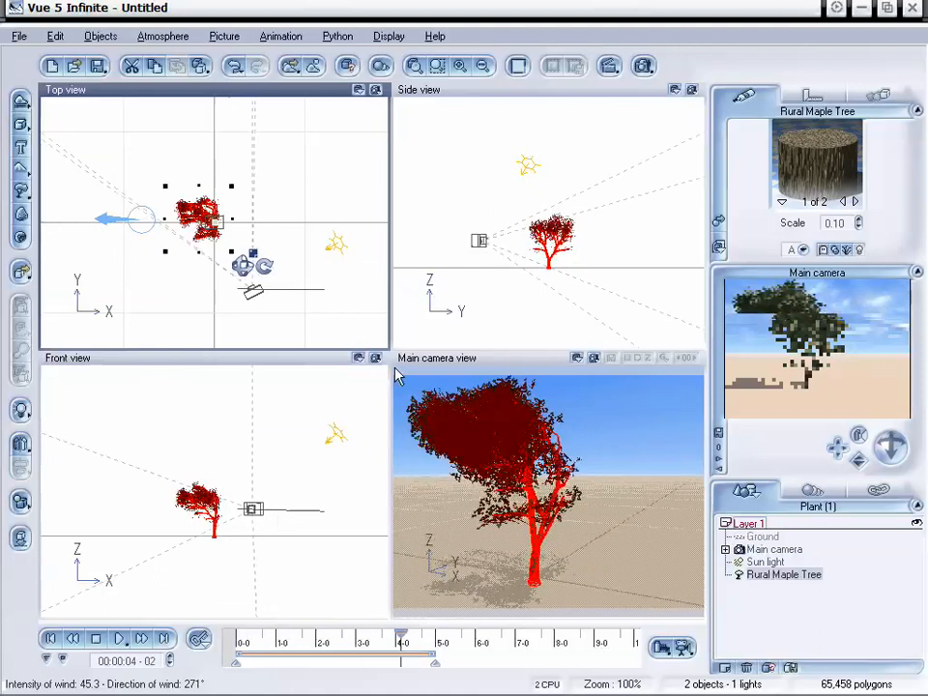
At the animation's end, raise the maple's wind intensity to about 342.7 with a direction of about 270°.
{"action": "left_click", "coordinate": [142, 640]}
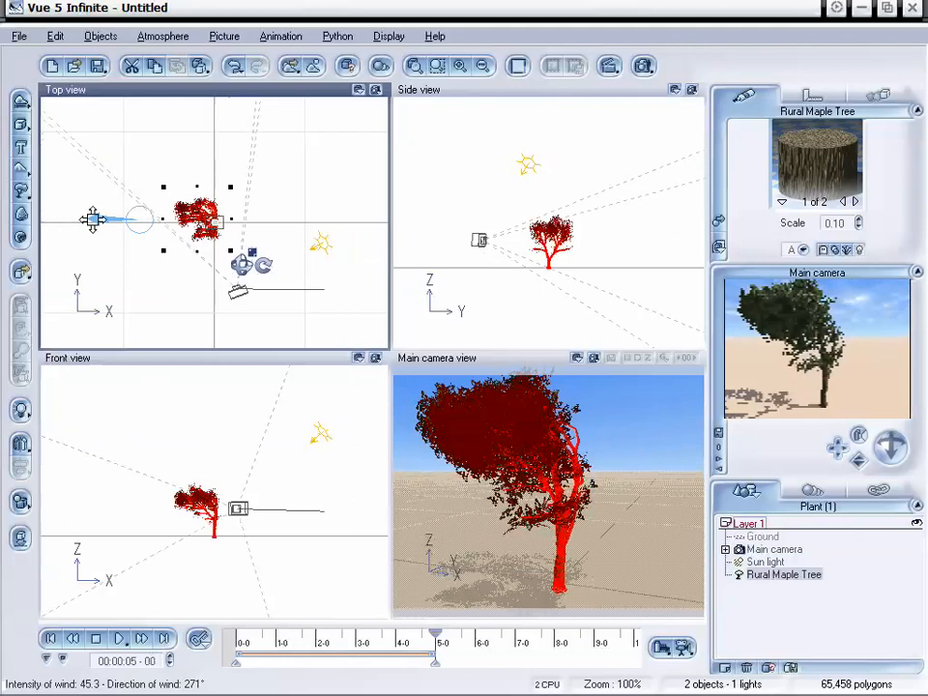
{"action": "left_click_drag", "start_coordinate": [92, 220], "coordinate": [3, 222]}
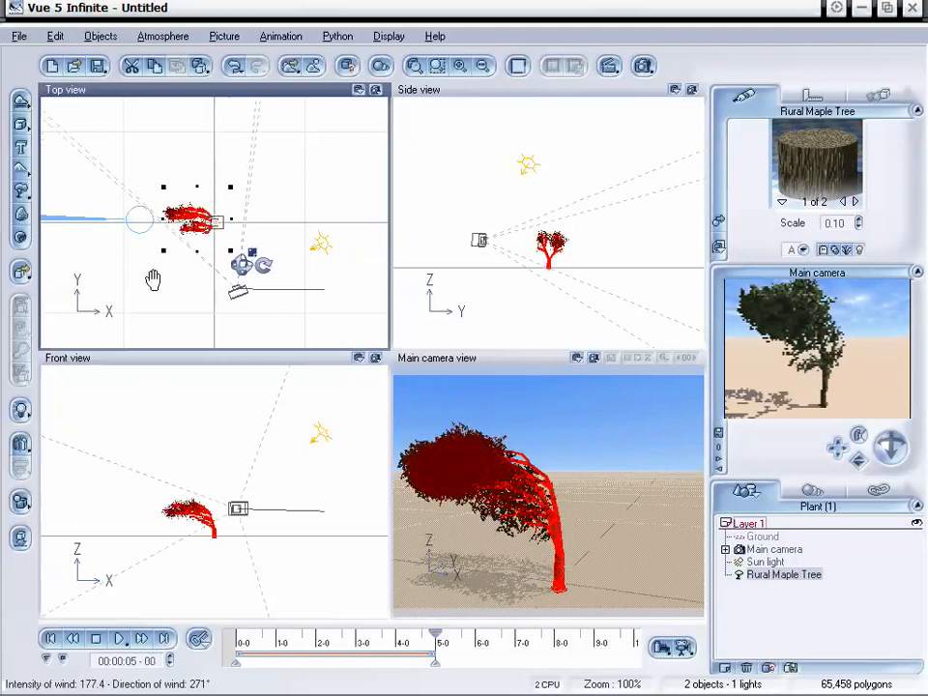
{"action": "right_click_drag", "start_coordinate": [152, 279], "coordinate": [244, 286]}
{"action": "left_click_drag", "start_coordinate": [114, 228], "coordinate": [4, 229]}
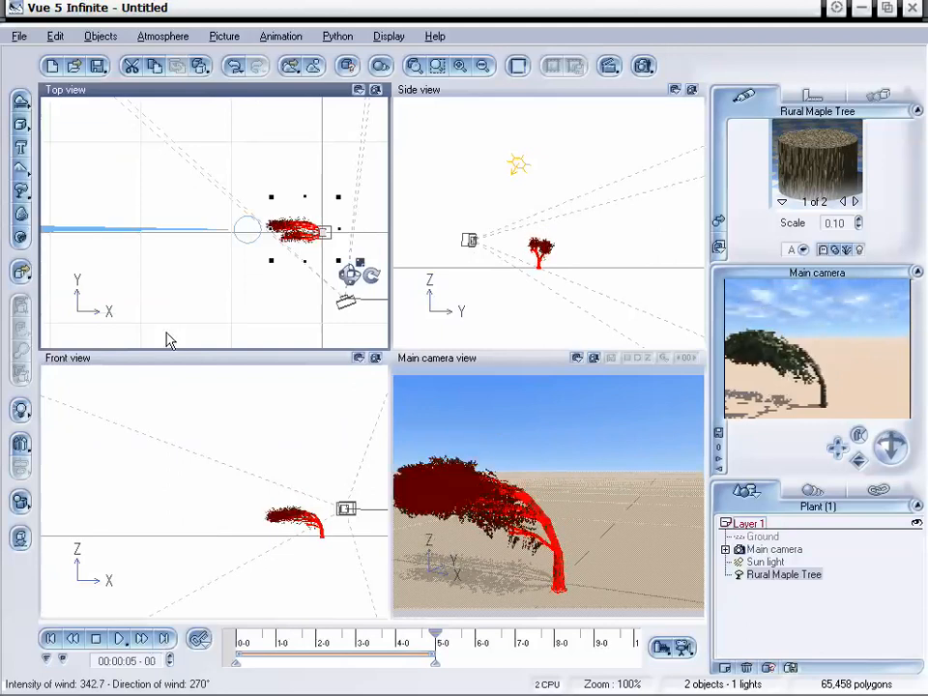
{"action": "right_click_drag", "start_coordinate": [107, 271], "coordinate": [104, 253]}
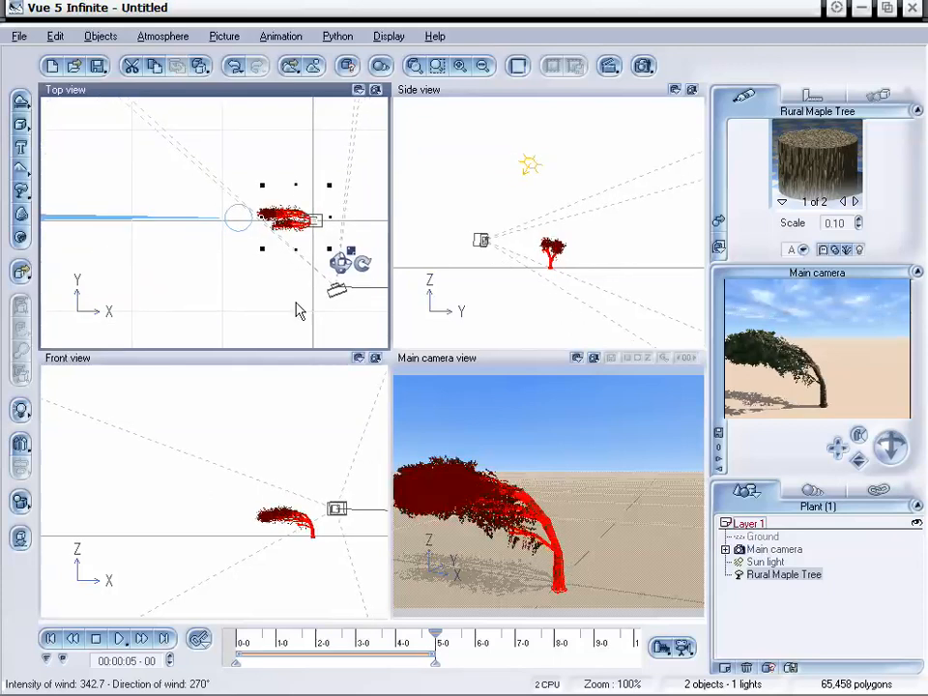
{"action": "right_click_drag", "start_coordinate": [276, 279], "coordinate": [305, 282]}
{"action": "right_click_drag", "start_coordinate": [118, 266], "coordinate": [148, 277]}
Reduce the maple's wind intensity to about 21.9 with a direction of about 261°.
{"action": "left_click_drag", "start_coordinate": [58, 231], "coordinate": [256, 234]}
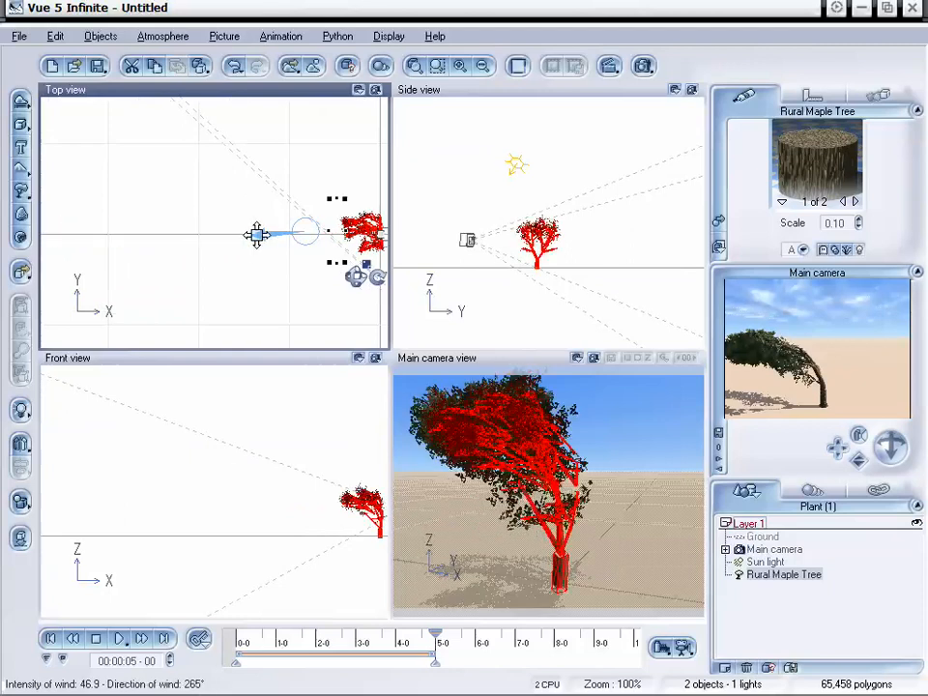
{"action": "right_click_drag", "start_coordinate": [332, 302], "coordinate": [250, 286]}
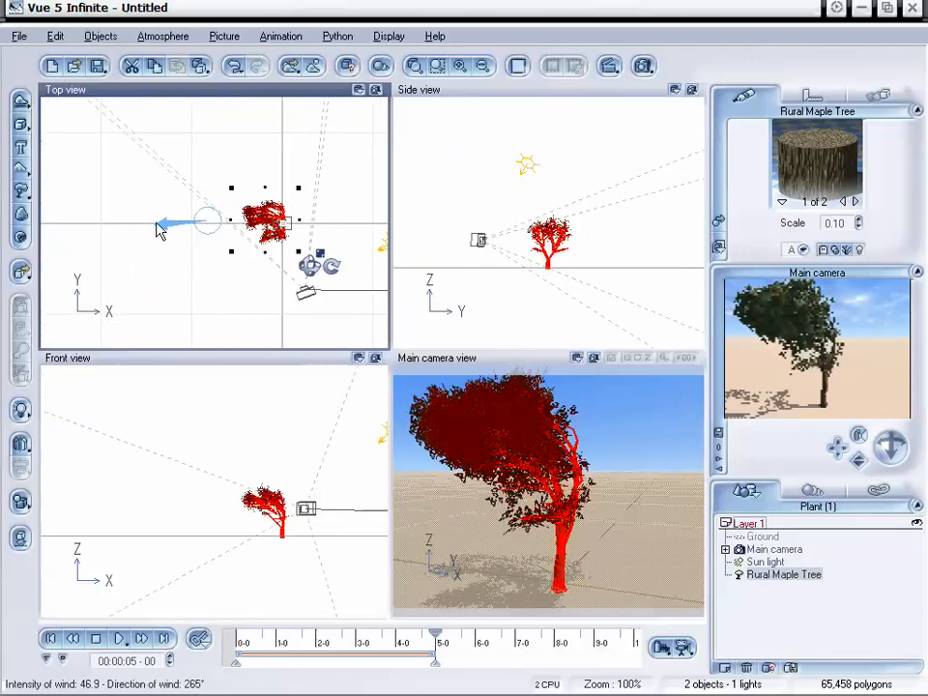
{"action": "mouse_move", "coordinate": [164, 224]}
{"action": "left_mouse_down"}
{"action": "mouse_move", "coordinate": [139, 218]}
{"action": "mouse_move", "coordinate": [281, 215]}
{"action": "mouse_move", "coordinate": [273, 183]}
{"action": "mouse_move", "coordinate": [170, 191]}
{"action": "mouse_move", "coordinate": [159, 207]}
{"action": "mouse_move", "coordinate": [177, 166]}
{"action": "mouse_move", "coordinate": [263, 214]}
{"action": "mouse_move", "coordinate": [243, 250]}
{"action": "mouse_move", "coordinate": [174, 256]}
{"action": "mouse_move", "coordinate": [181, 225]}
{"action": "left_mouse_up"}
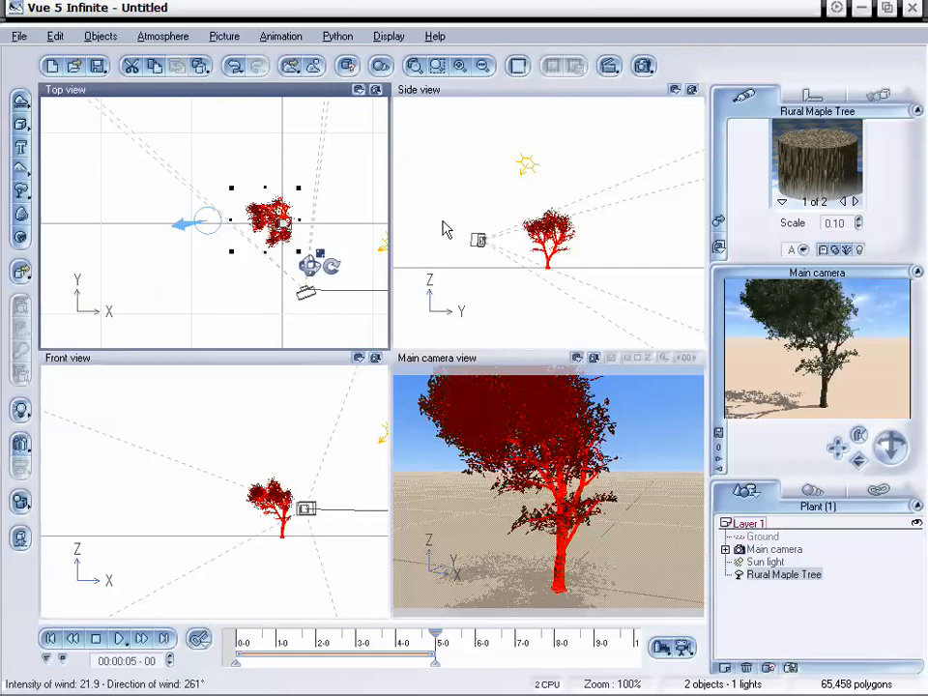
Strengthen the maple's wind to an intensity of about 60.7 with a direction of about 262°.
{"action": "right_click", "coordinate": [746, 391]}
{"action": "left_click", "coordinate": [769, 407]}
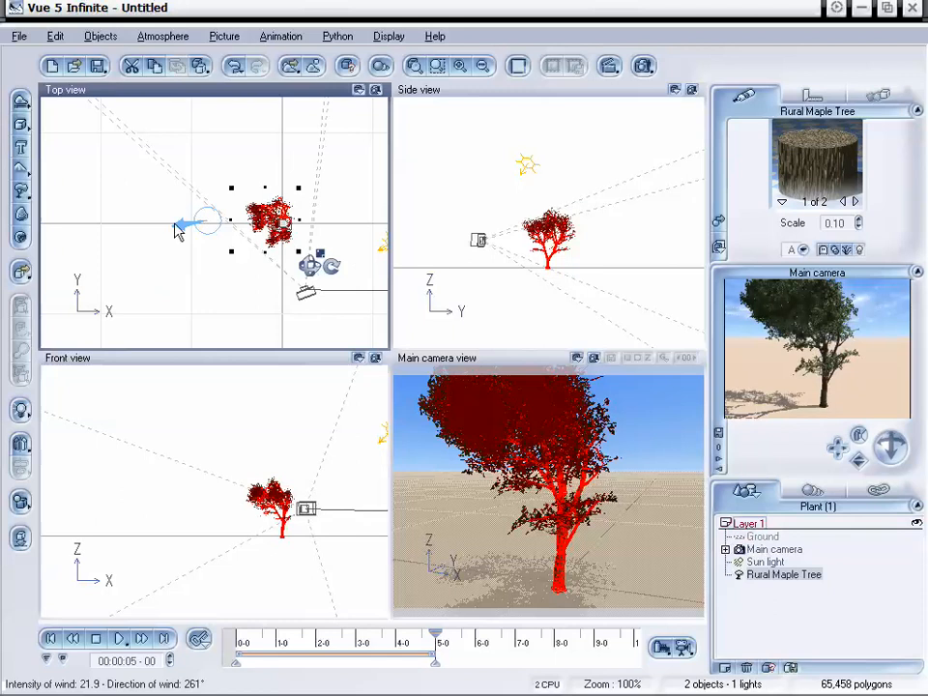
{"action": "mouse_move", "coordinate": [181, 225]}
{"action": "left_mouse_down"}
{"action": "mouse_move", "coordinate": [162, 185]}
{"action": "mouse_move", "coordinate": [192, 221]}
{"action": "mouse_move", "coordinate": [286, 248]}
{"action": "mouse_move", "coordinate": [290, 228]}
{"action": "mouse_move", "coordinate": [158, 224]}
{"action": "mouse_move", "coordinate": [167, 226]}
{"action": "left_mouse_up"}
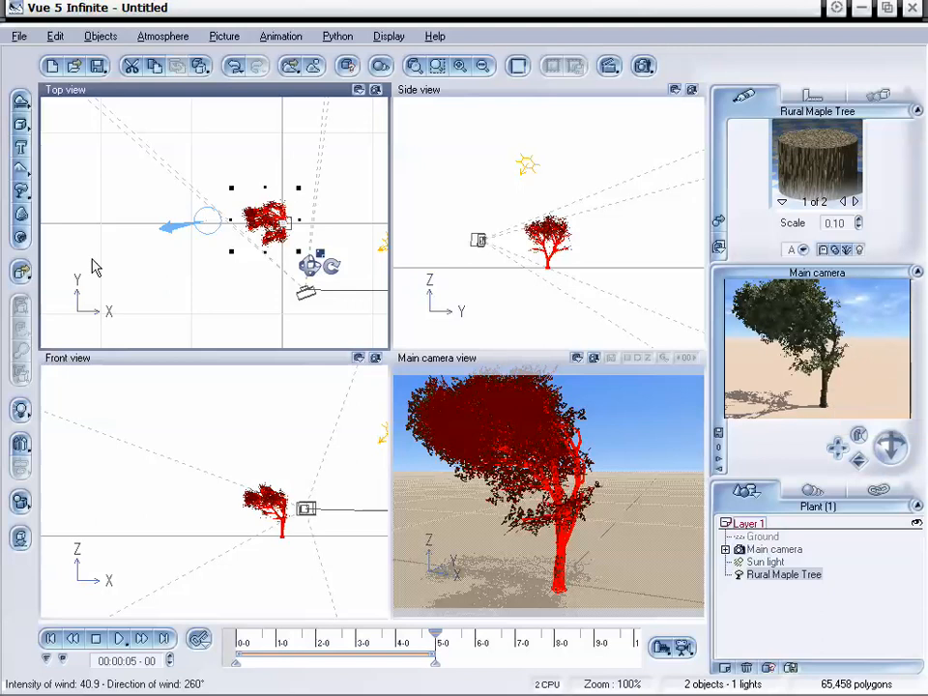
{"action": "left_click_drag", "start_coordinate": [165, 225], "coordinate": [149, 226]}
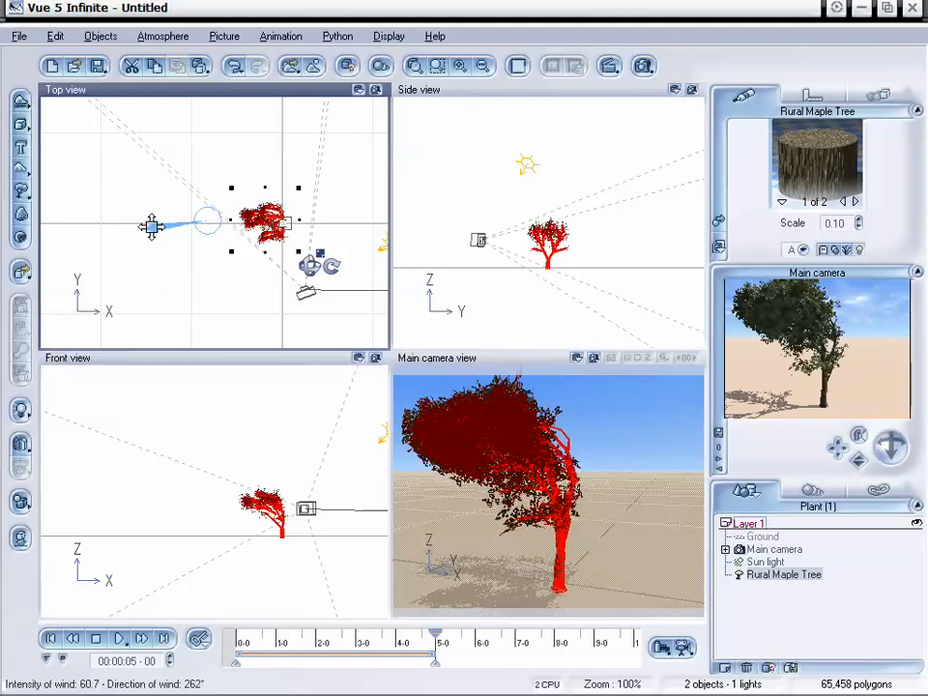
Replace the Rural Maple Tree with a Coconut Tree and select it in the top view.
{"action": "left_click", "coordinate": [263, 498]}
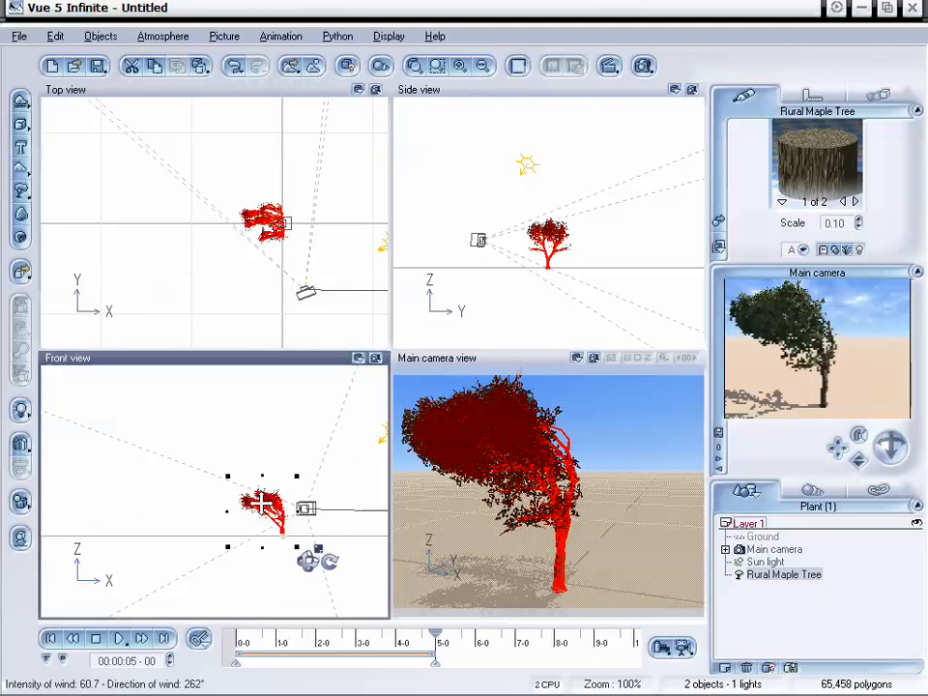
{"action": "key", "text": "Delete"}
{"action": "right_click", "coordinate": [18, 192]}
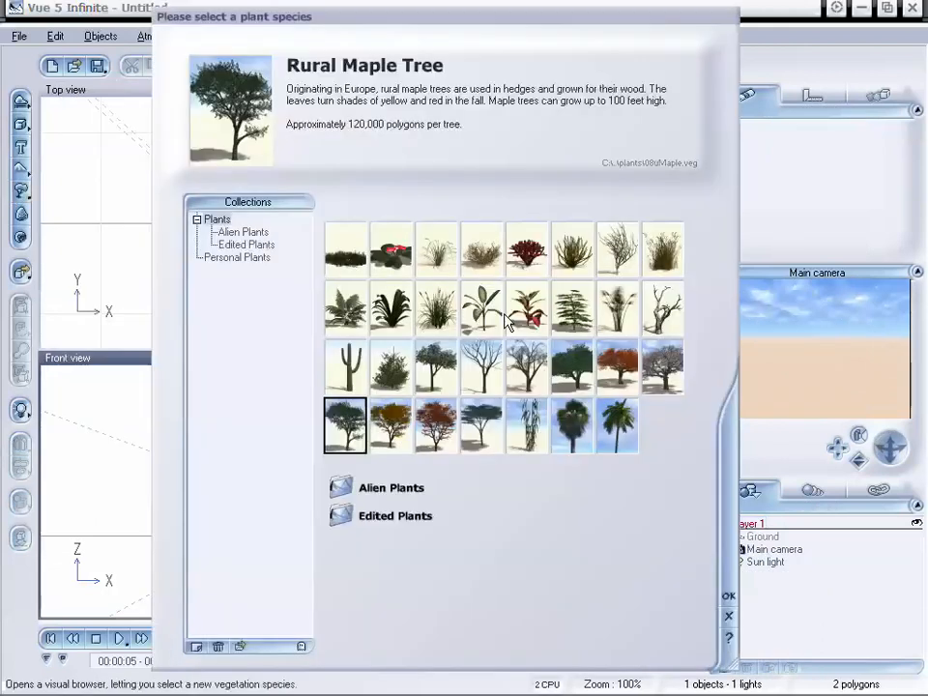
{"action": "left_click", "coordinate": [615, 430]}
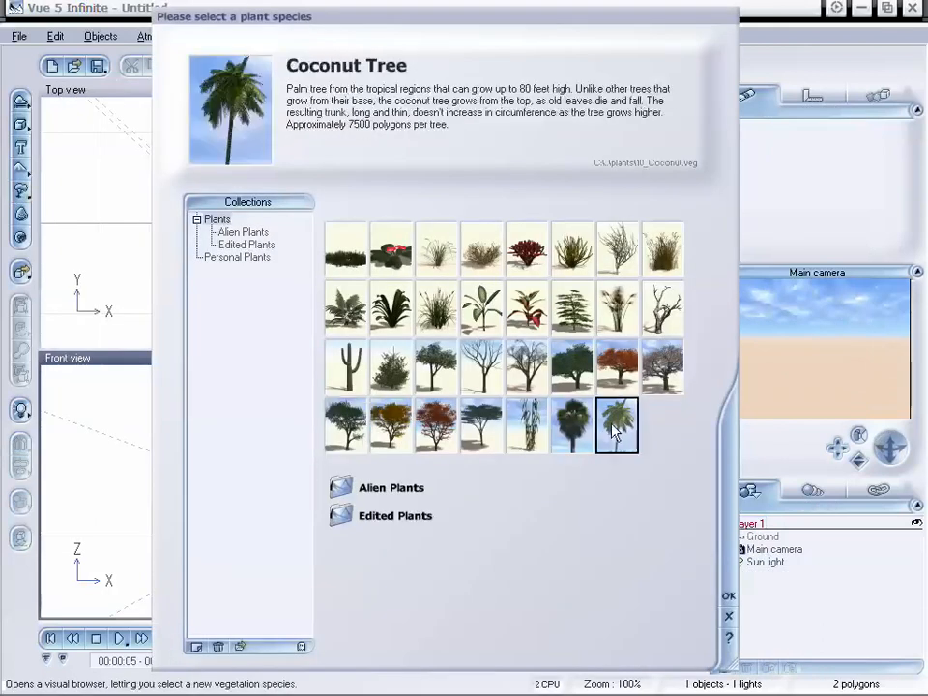
{"action": "left_click", "coordinate": [730, 598]}
{"action": "left_click", "coordinate": [201, 225]}
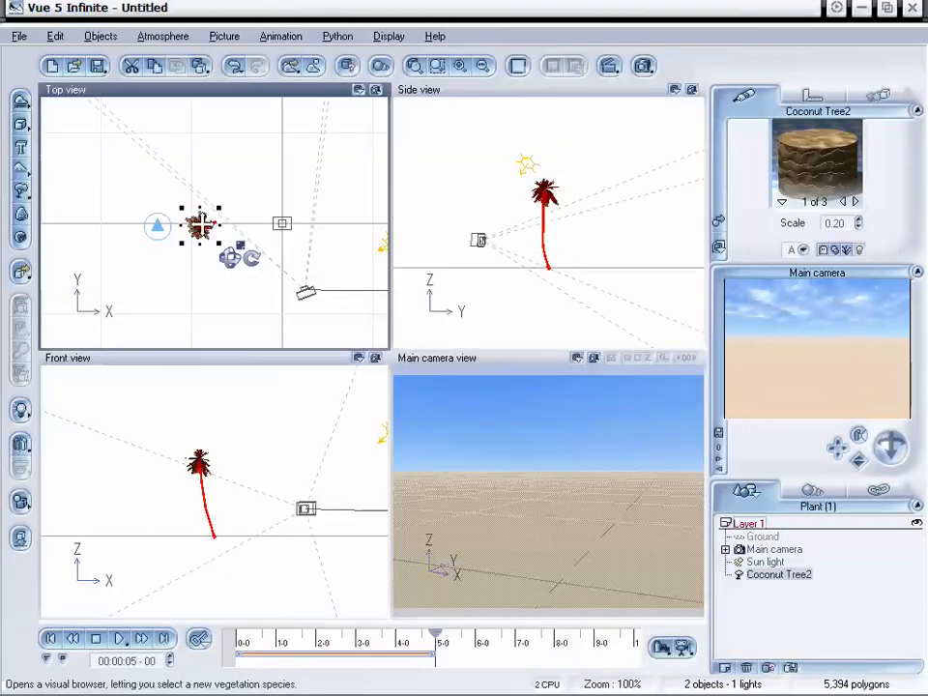
Set the coconut tree's wind to an intensity of about 80.9 and a direction of about 294°, and move the main camera to frame it.
{"action": "left_click_drag", "start_coordinate": [157, 226], "coordinate": [94, 197]}
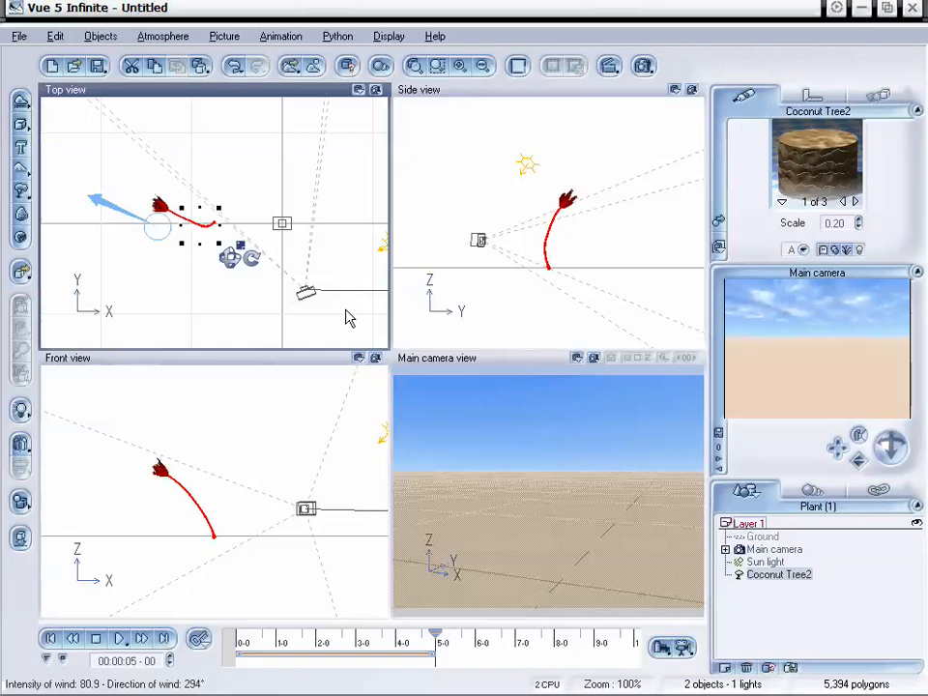
{"action": "left_click_drag", "start_coordinate": [839, 447], "coordinate": [840, 439]}
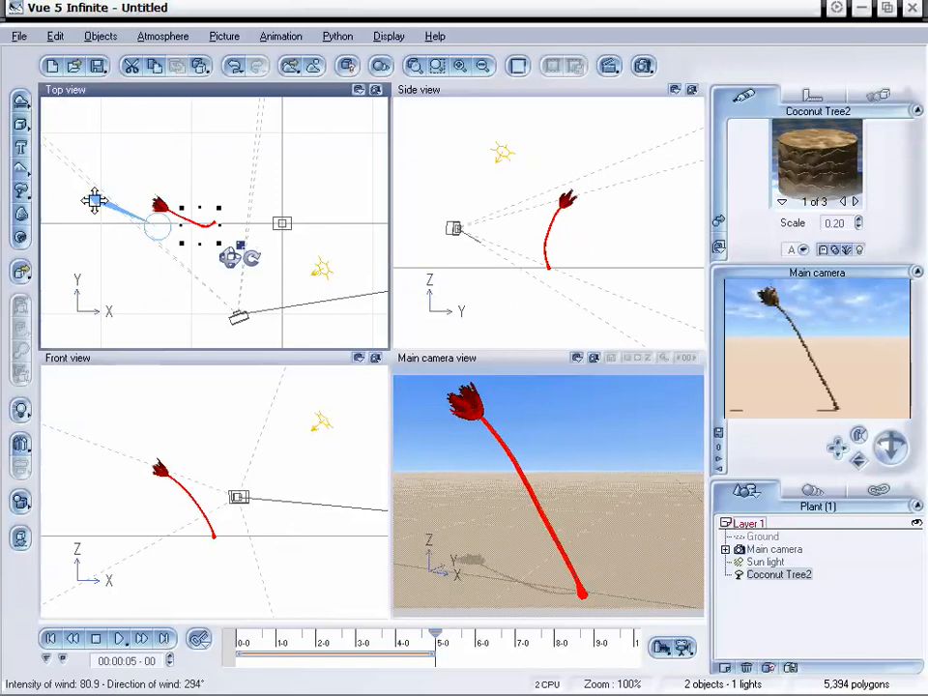
Adjust the coconut tree's wind to an intensity of about 56.4 and a direction of about 264°, shifting the main camera along the way.
{"action": "left_click_drag", "start_coordinate": [94, 201], "coordinate": [32, 217]}
{"action": "left_click_drag", "start_coordinate": [5, 217], "coordinate": [93, 242]}
{"action": "left_click_drag", "start_coordinate": [839, 452], "coordinate": [837, 434]}
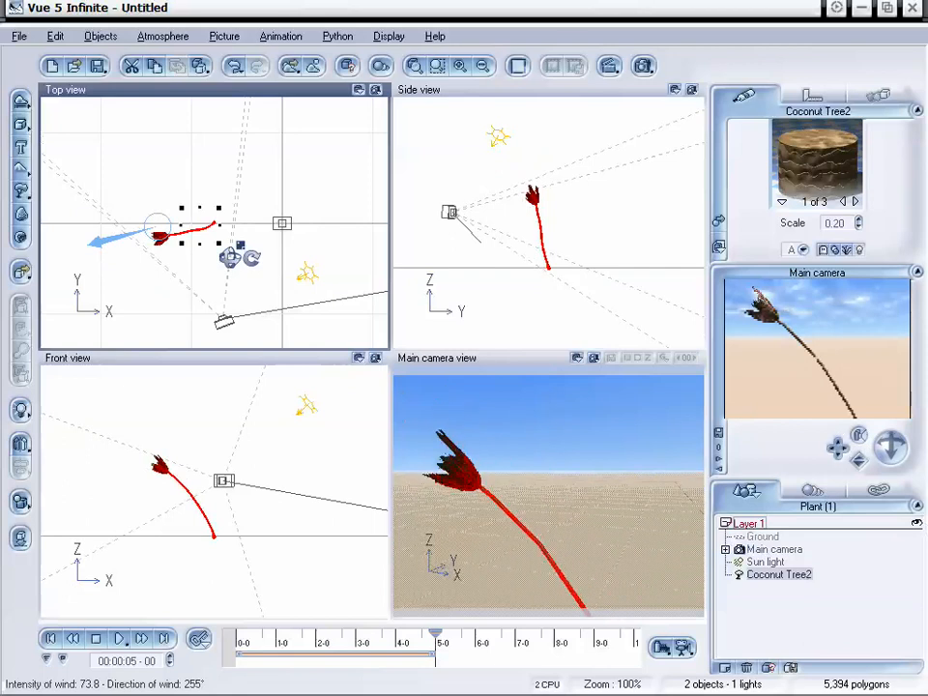
{"action": "mouse_move", "coordinate": [96, 241]}
{"action": "left_mouse_down"}
{"action": "mouse_move", "coordinate": [170, 232]}
{"action": "mouse_move", "coordinate": [89, 234]}
{"action": "mouse_move", "coordinate": [109, 228]}
{"action": "left_mouse_up"}
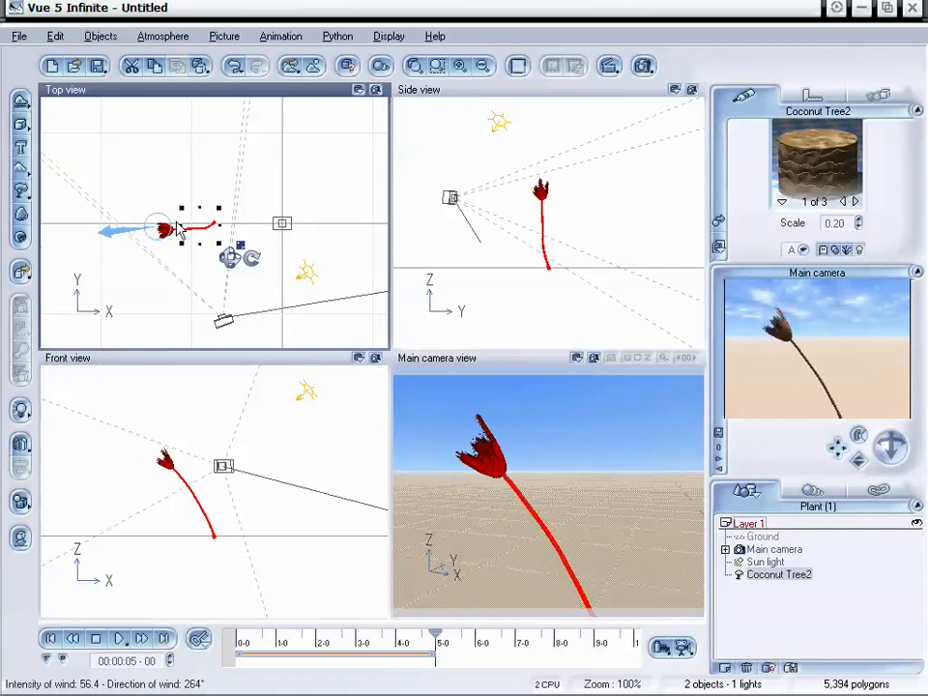
Delete the coconut tree and start a new scene with the Clear Spring atmosphere, discarding the current scene unsaved.
{"action": "key", "text": "Delete"}
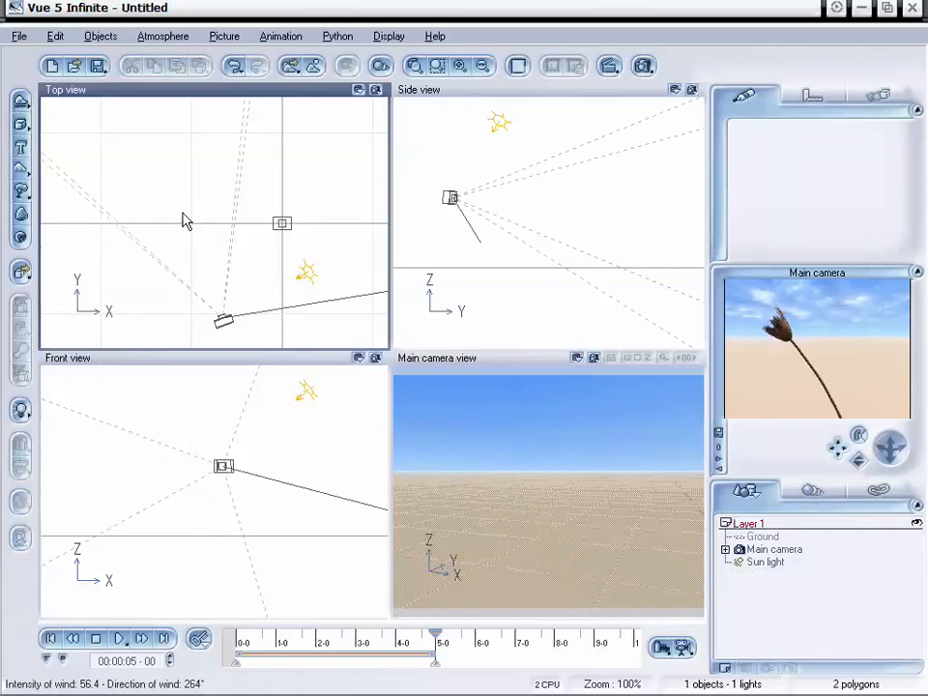
{"action": "left_click", "coordinate": [19, 39]}
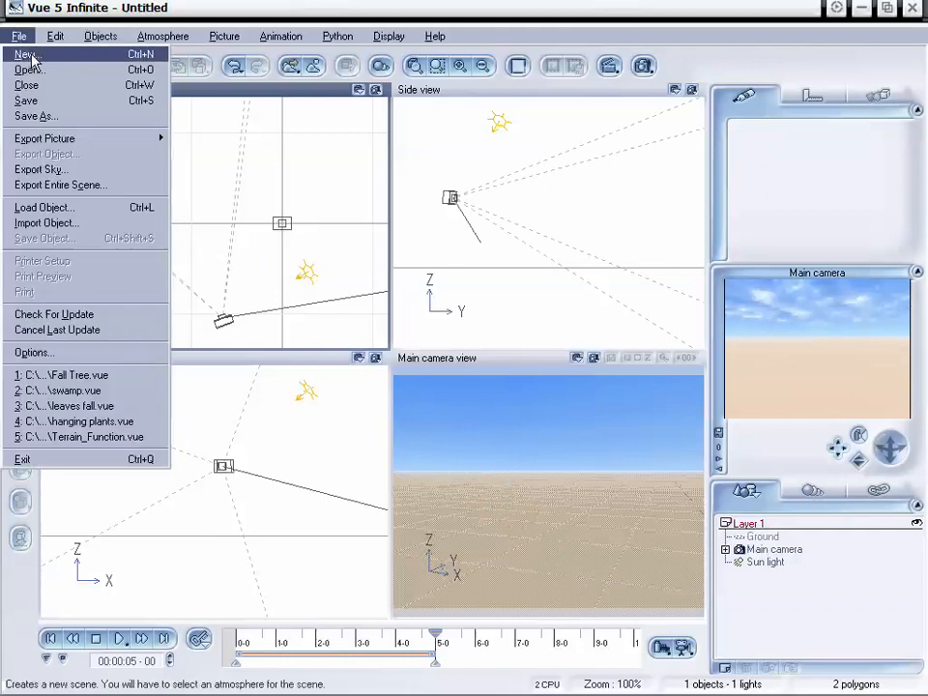
{"action": "left_click", "coordinate": [27, 55]}
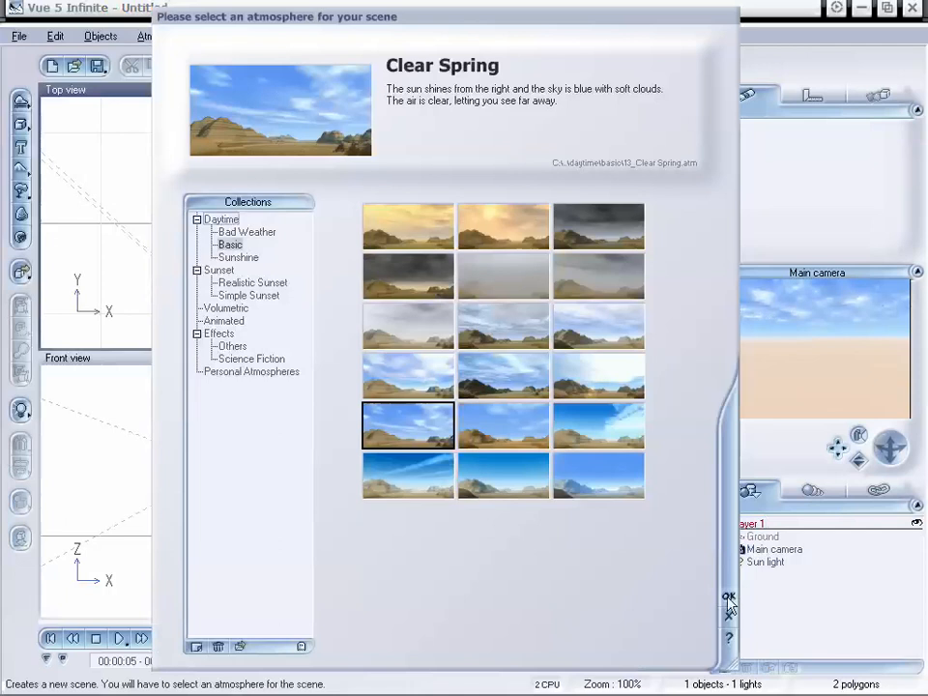
{"action": "left_click", "coordinate": [729, 599]}
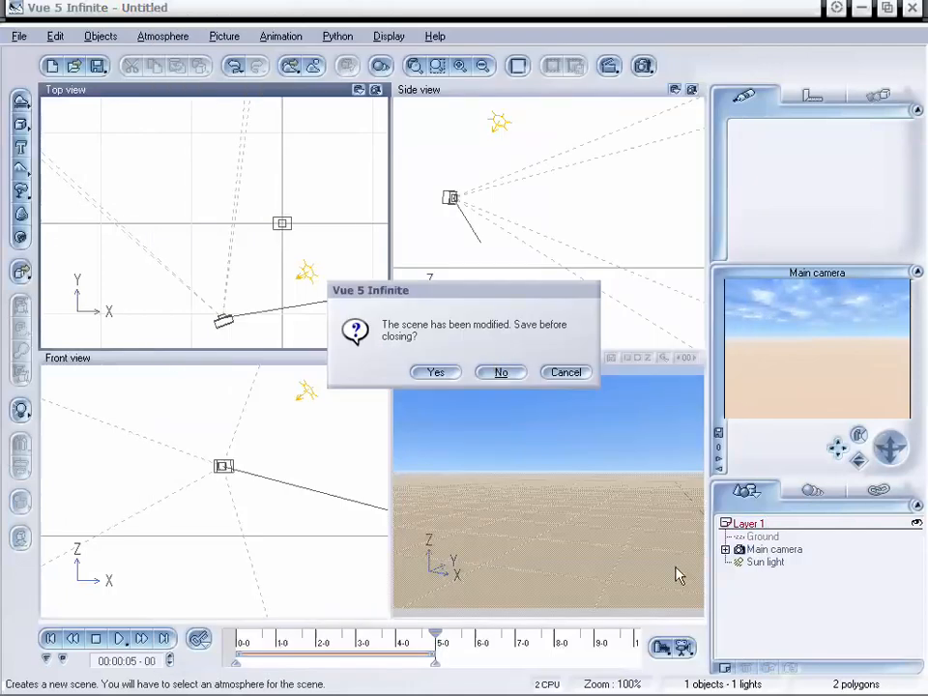
{"action": "left_click", "coordinate": [500, 373]}
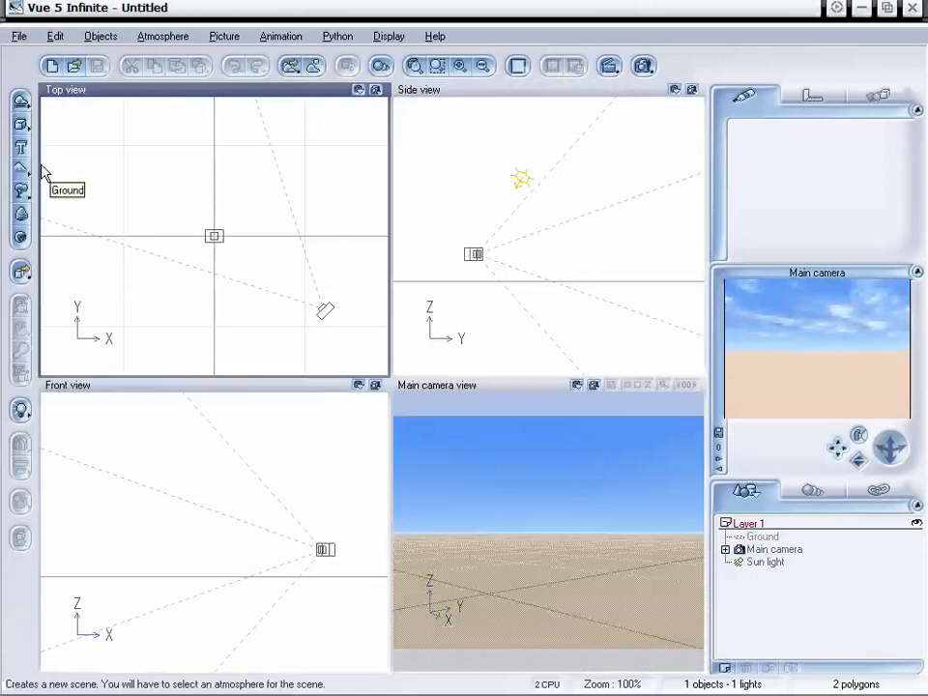
Add a sphere at the scene center and flatten it vertically into a thin disc.
{"action": "mouse_move", "coordinate": [21, 124]}
{"action": "left_mouse_down"}
{"action": "mouse_move", "coordinate": [54, 124]}
{"action": "mouse_move", "coordinate": [38, 130]}
{"action": "left_mouse_up"}
{"action": "left_click", "coordinate": [215, 530]}
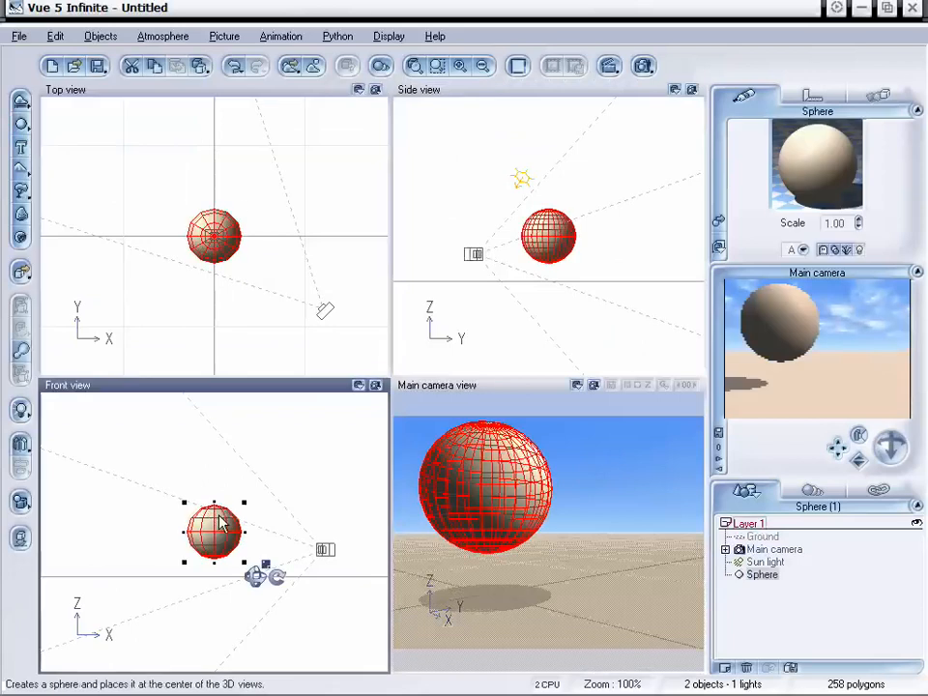
{"action": "left_click_drag", "start_coordinate": [215, 494], "coordinate": [219, 530]}
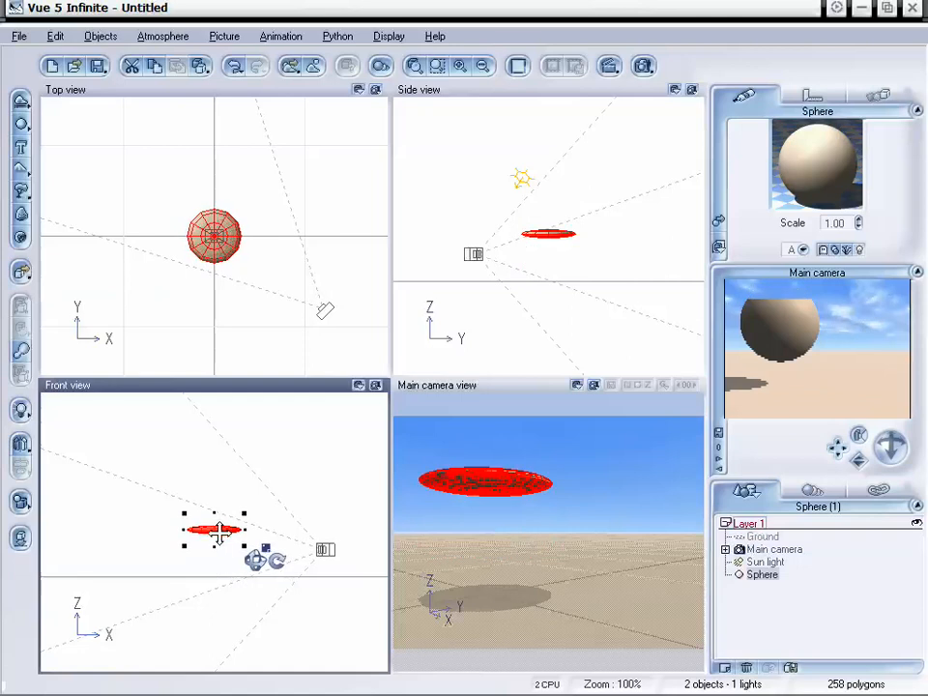
Give the flattened sphere's material a global reflectivity of 100%.
{"action": "double_click", "coordinate": [823, 174]}
{"action": "left_click", "coordinate": [503, 329]}
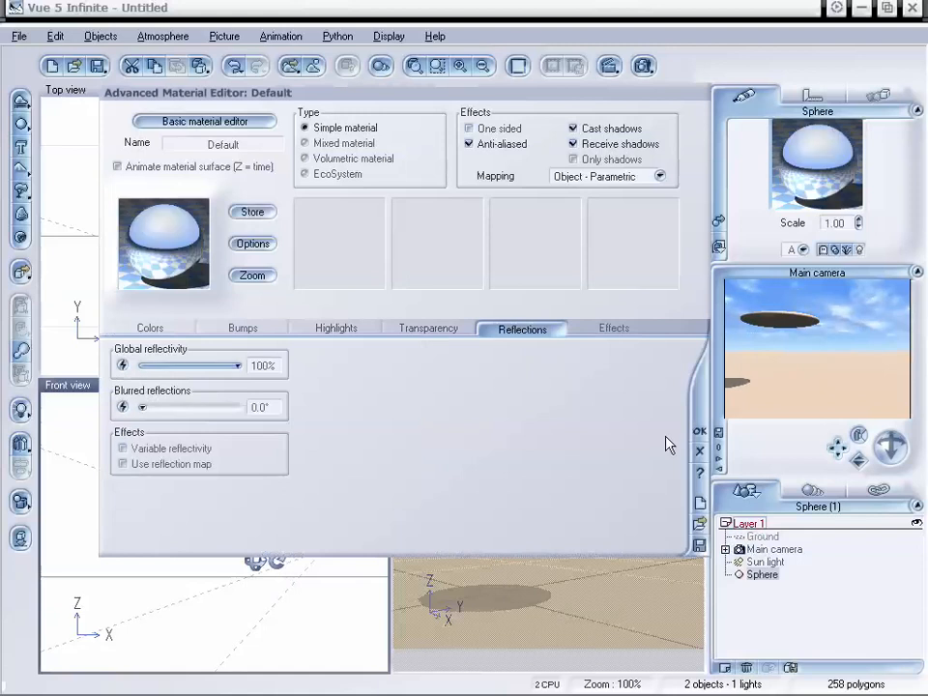
{"action": "left_click", "coordinate": [702, 451]}
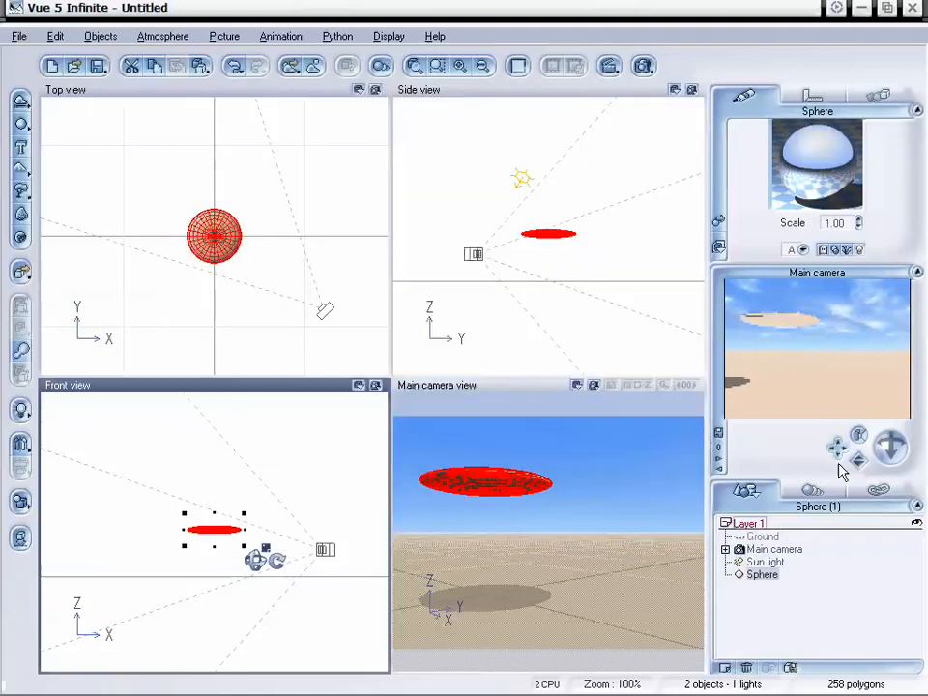
Enlarge the disc to nearly twice its width, keep it thin, and lower it closer to the ground.
{"action": "left_click", "coordinate": [222, 259]}
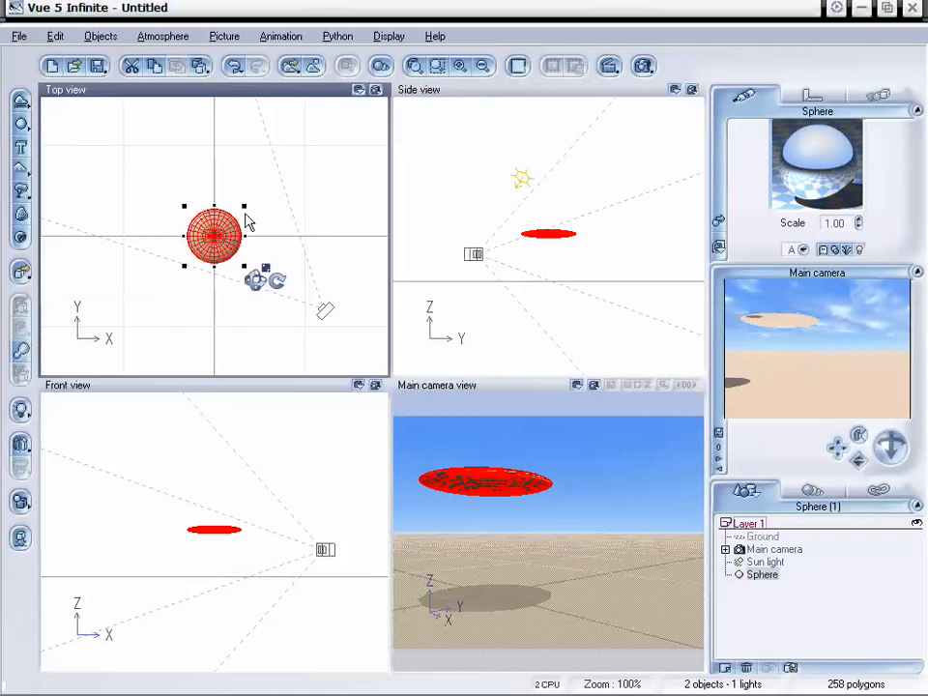
{"action": "left_click_drag", "start_coordinate": [245, 208], "coordinate": [271, 189]}
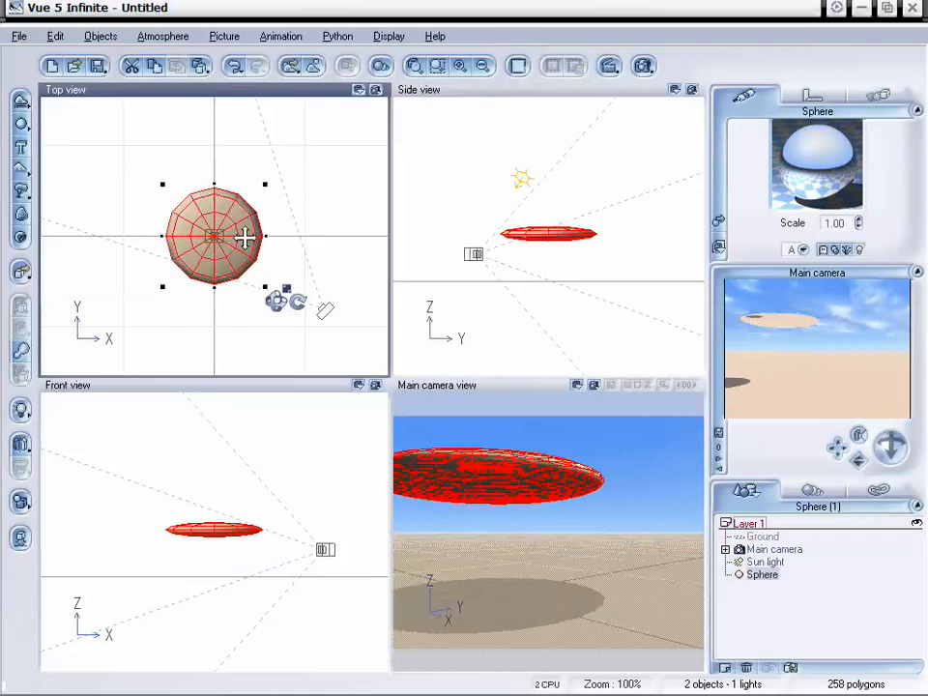
{"action": "left_click", "coordinate": [211, 525]}
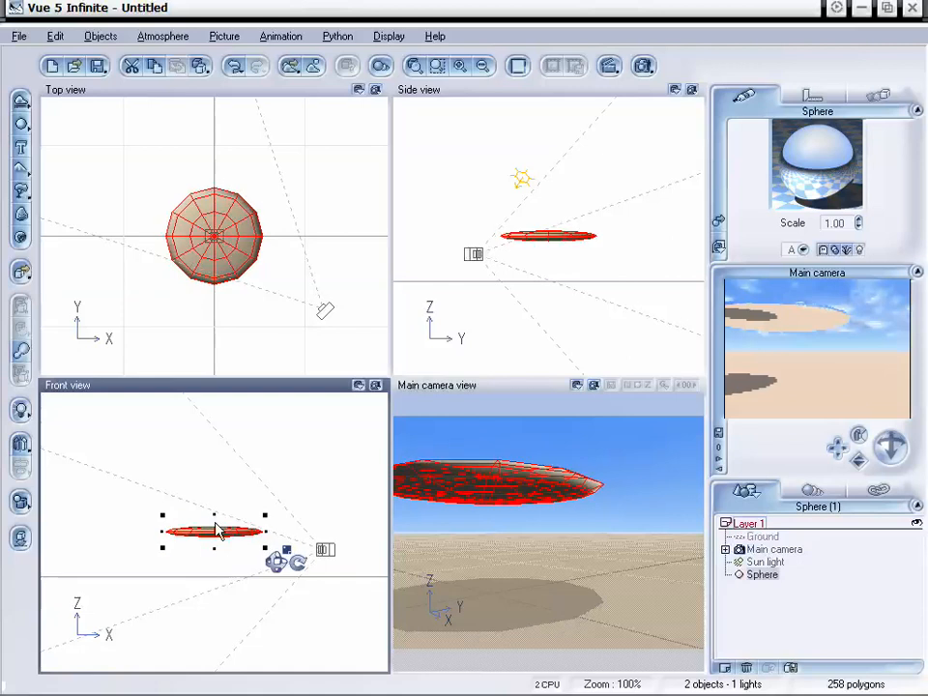
{"action": "left_click_drag", "start_coordinate": [227, 537], "coordinate": [224, 560]}
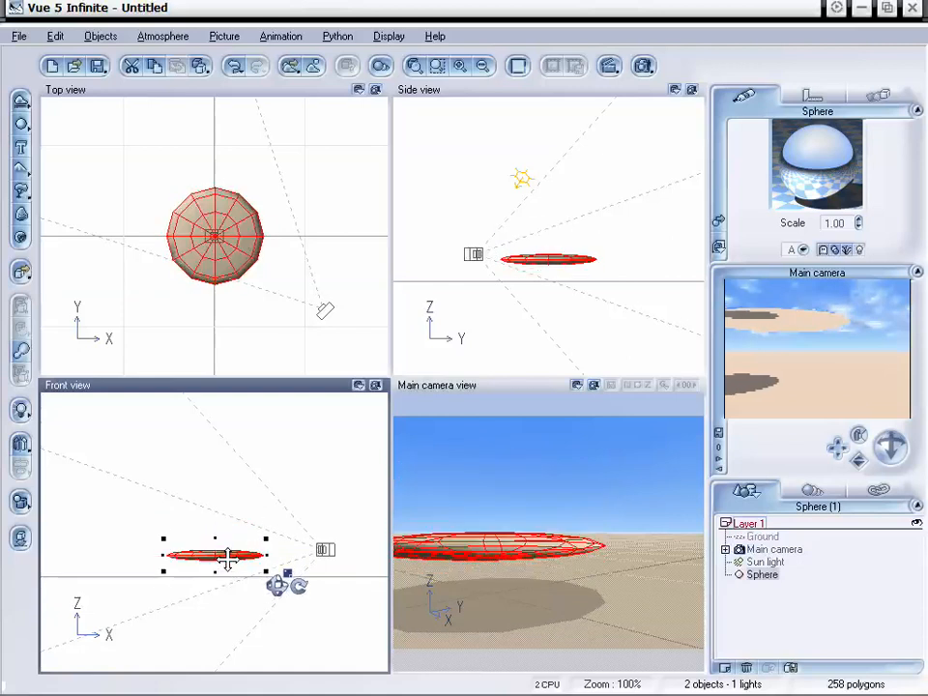
Show the animation timeline and animate the disc rising straight up, high above the ground, at 6 seconds.
{"action": "left_click", "coordinate": [281, 35]}
{"action": "left_click", "coordinate": [284, 55]}
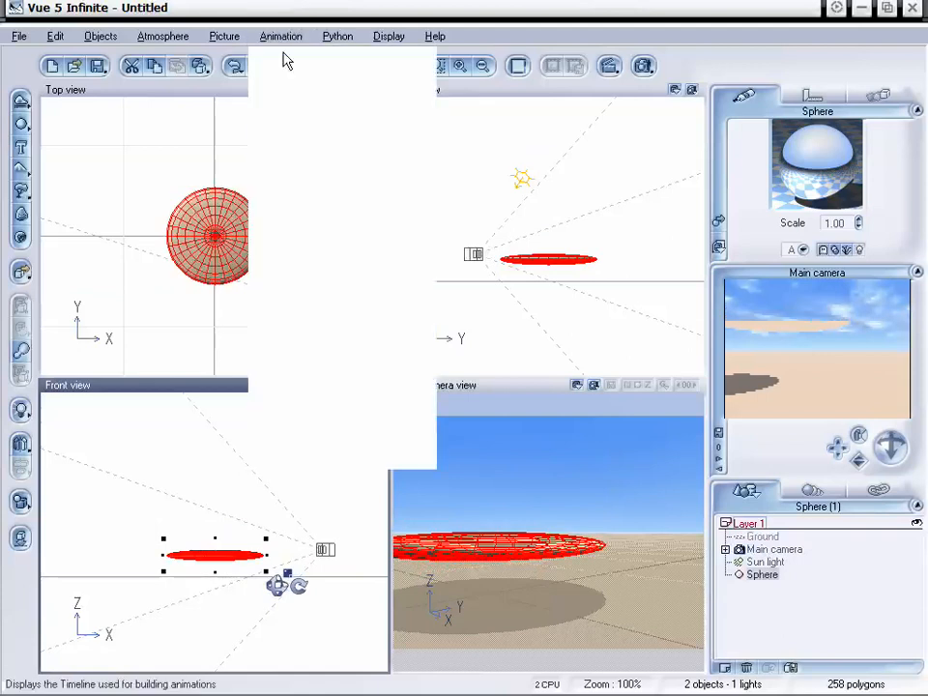
{"action": "left_click_drag", "start_coordinate": [237, 636], "coordinate": [515, 646]}
{"action": "left_click_drag", "start_coordinate": [612, 647], "coordinate": [626, 650]}
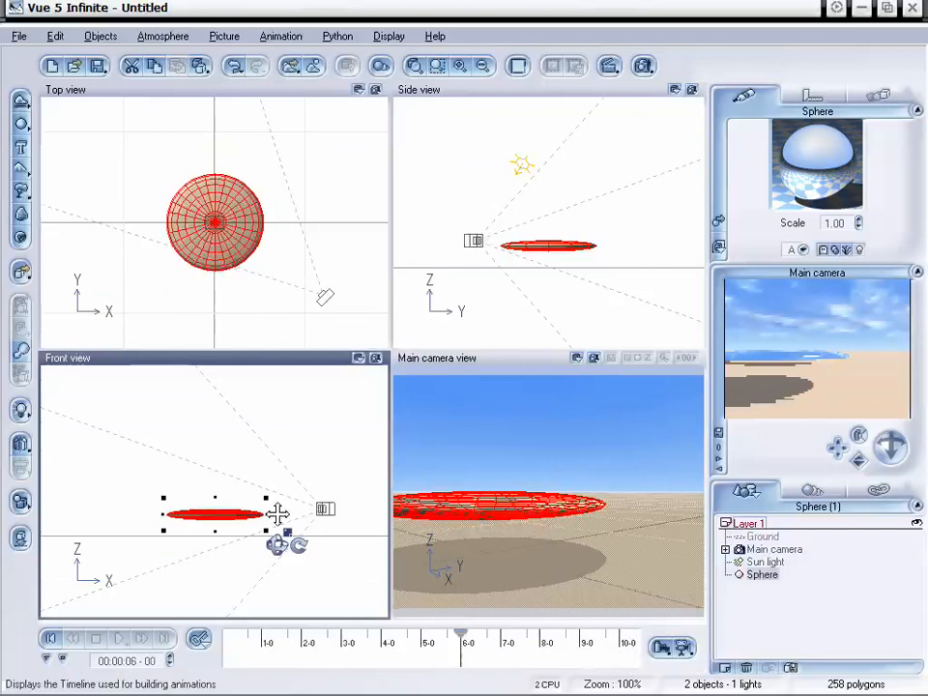
{"action": "left_click_drag", "start_coordinate": [215, 515], "coordinate": [214, 395]}
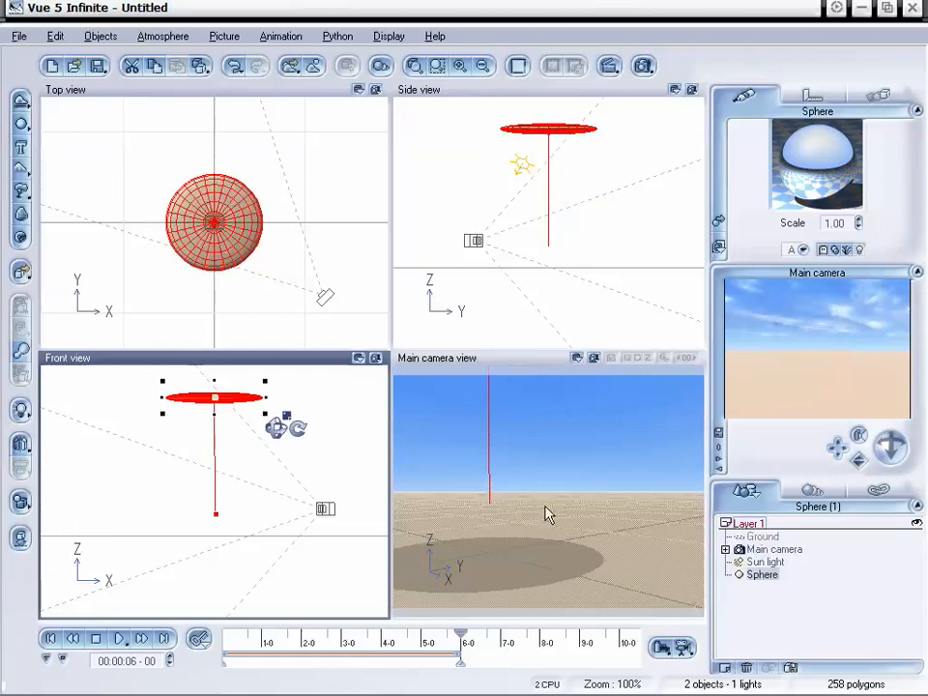
Return to 0 seconds, add a Mexican Palm Tree, and place it beside the disc on its negative X side.
{"action": "left_click_drag", "start_coordinate": [461, 634], "coordinate": [223, 626]}
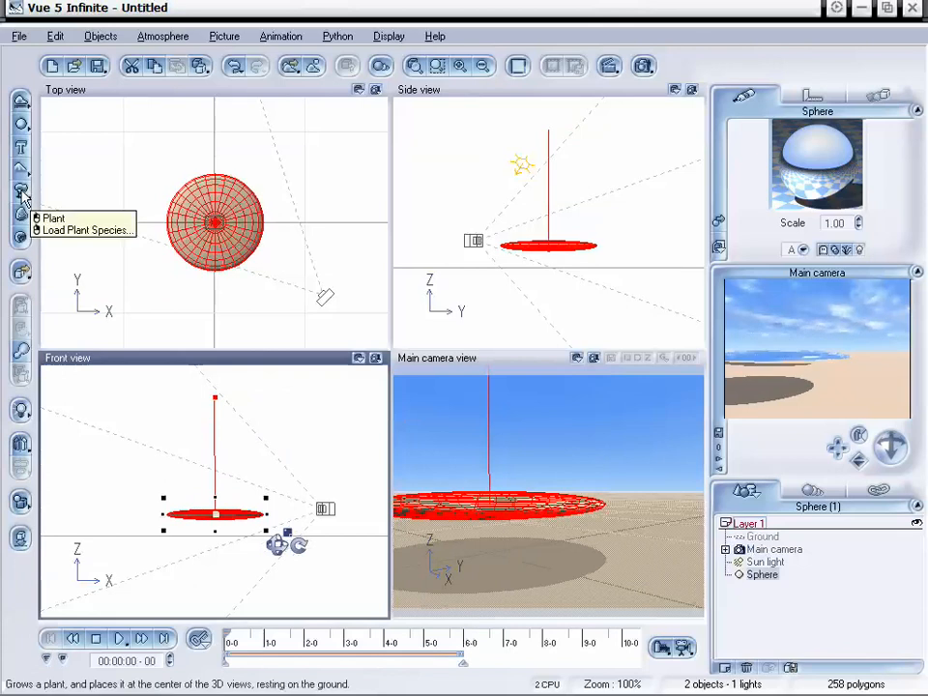
{"action": "right_click", "coordinate": [21, 191]}
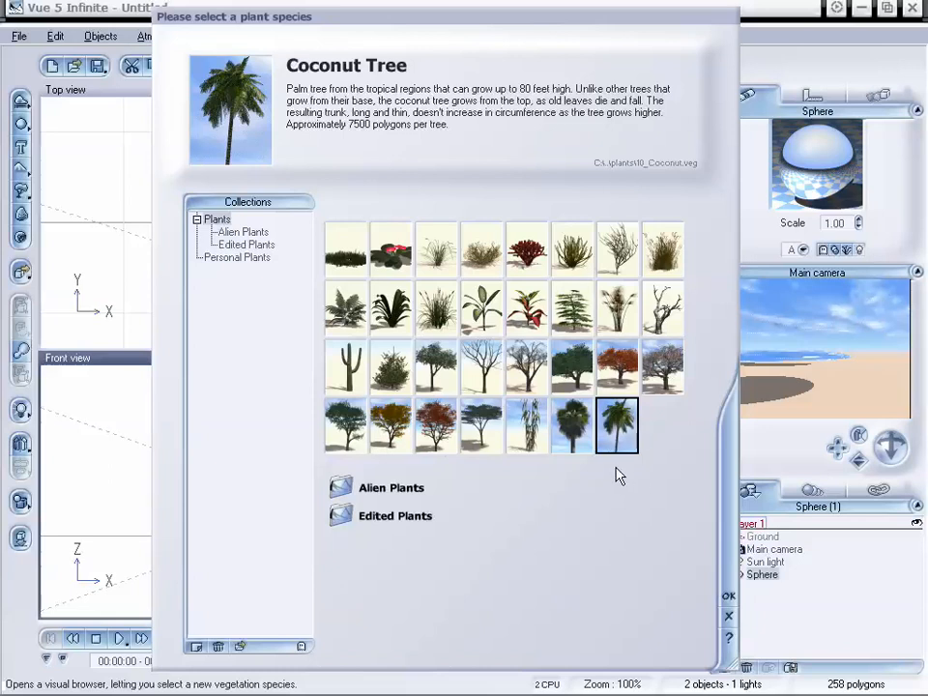
{"action": "left_click", "coordinate": [570, 433]}
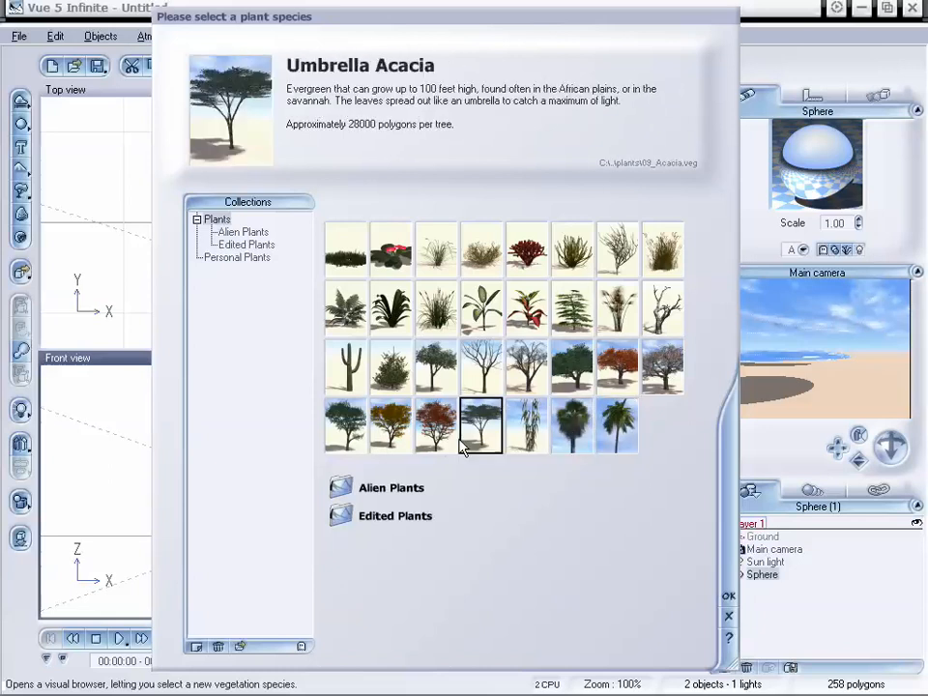
{"action": "left_click", "coordinate": [729, 596]}
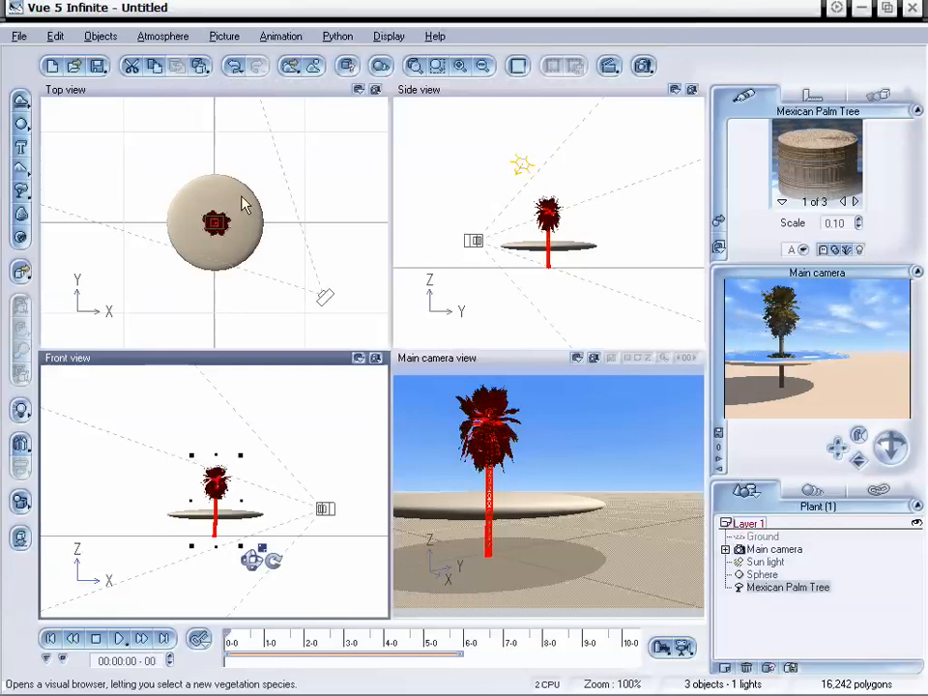
{"action": "left_click_drag", "start_coordinate": [224, 230], "coordinate": [131, 225]}
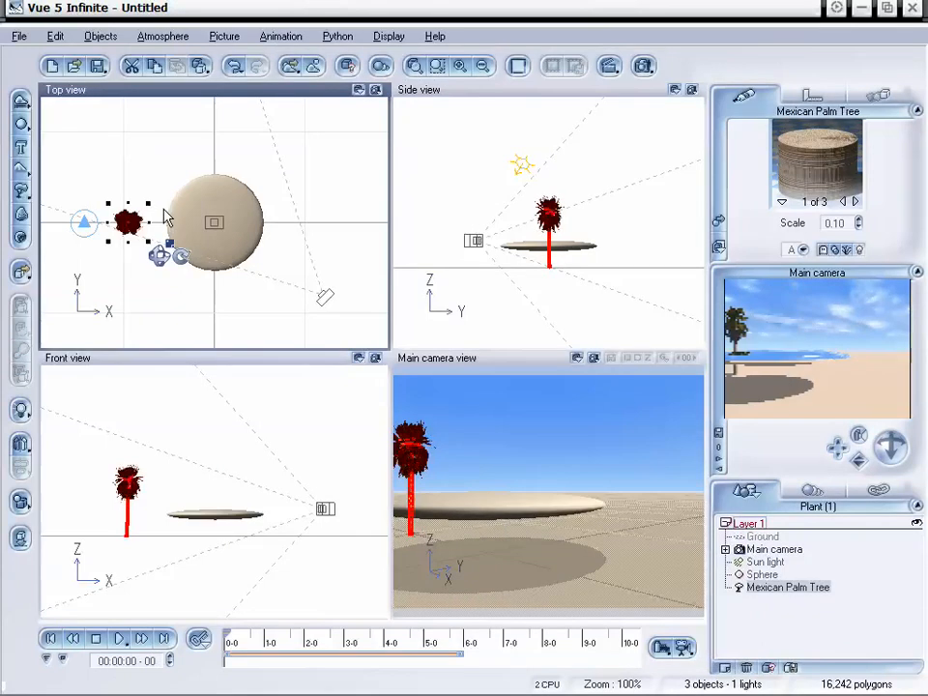
Make four duplicates of the Mexican Palm Tree and space them in an arc around the disc's positive Y side.
{"action": "key", "text": "ctrl+d"}
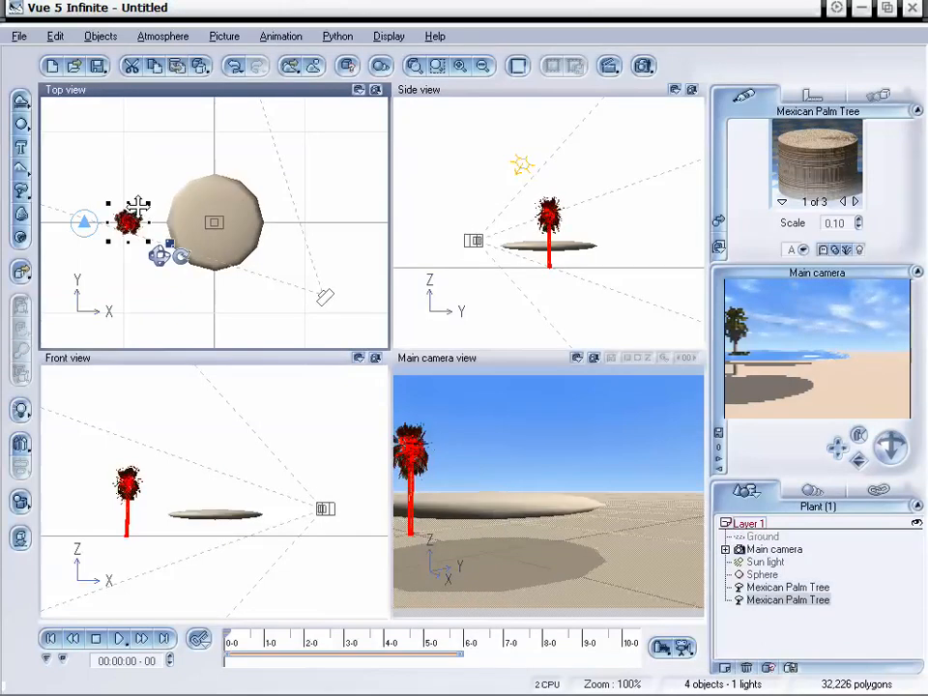
{"action": "left_click_drag", "start_coordinate": [129, 216], "coordinate": [171, 152]}
{"action": "key", "text": "ctrl+d"}
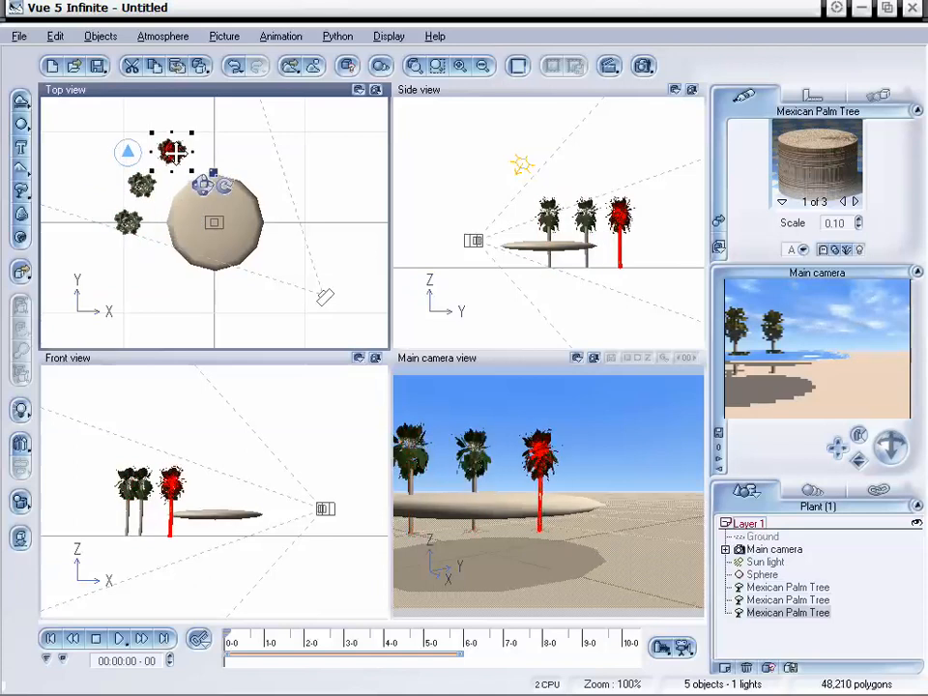
{"action": "left_click", "coordinate": [129, 222]}
{"action": "key", "text": "ctrl+d"}
{"action": "left_click_drag", "start_coordinate": [130, 222], "coordinate": [223, 145]}
{"action": "left_click", "coordinate": [128, 220]}
{"action": "key", "text": "ctrl+d"}
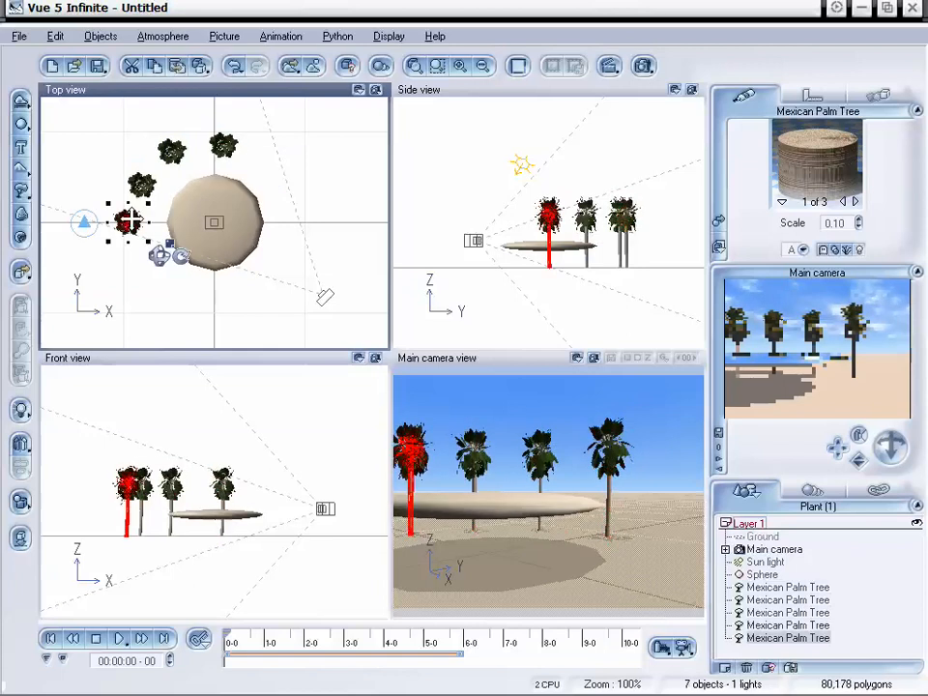
{"action": "left_click_drag", "start_coordinate": [129, 221], "coordinate": [281, 166]}
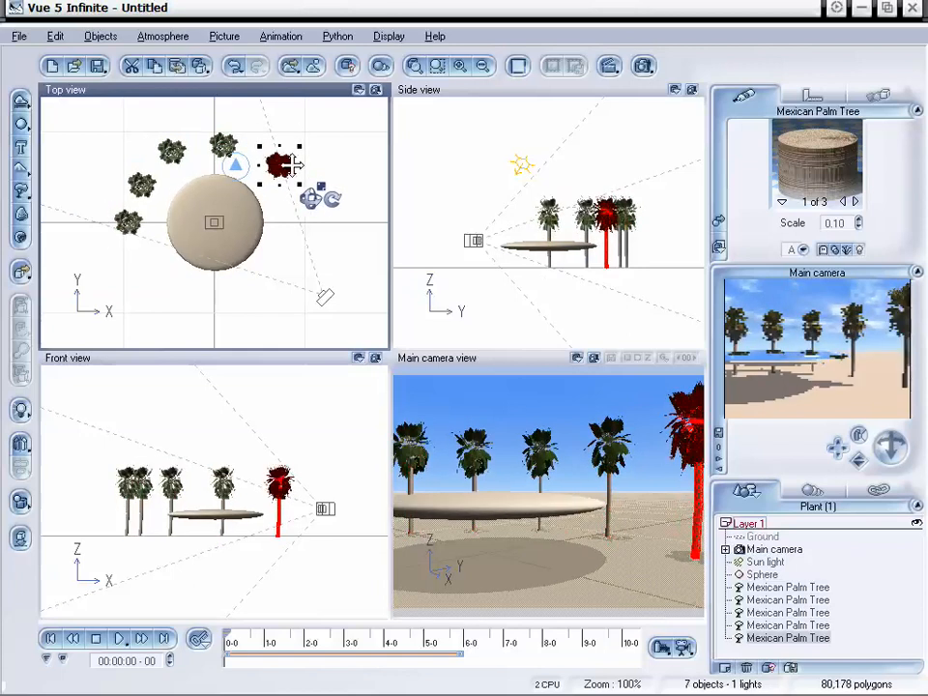
Duplicate the first palm twice and place the copies along the disc's positive X side.
{"action": "left_click", "coordinate": [128, 222]}
{"action": "key", "text": "ctrl+d"}
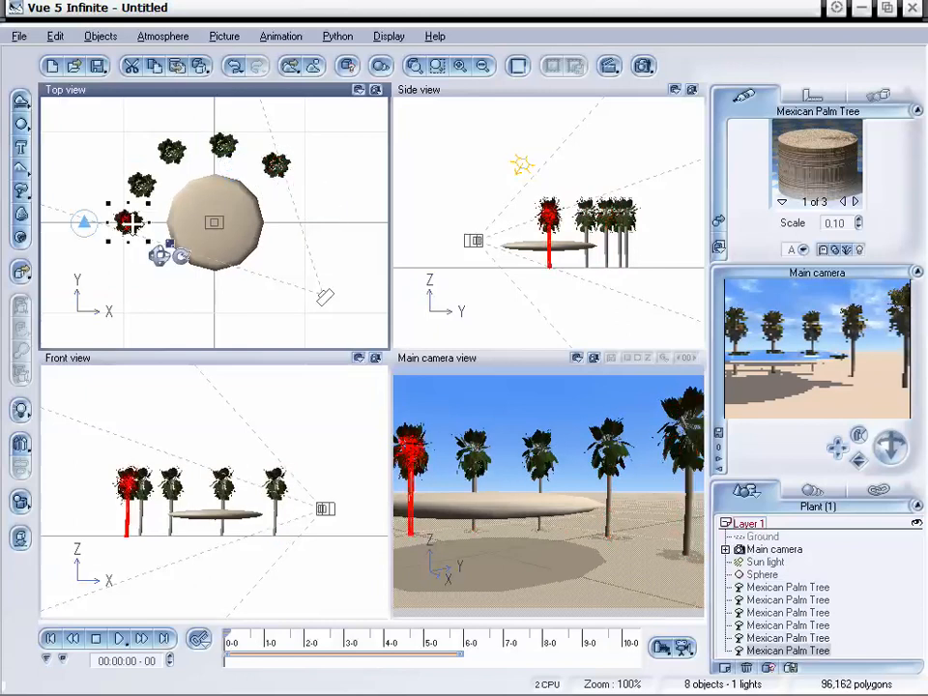
{"action": "left_click_drag", "start_coordinate": [129, 221], "coordinate": [296, 207]}
{"action": "left_click", "coordinate": [169, 259]}
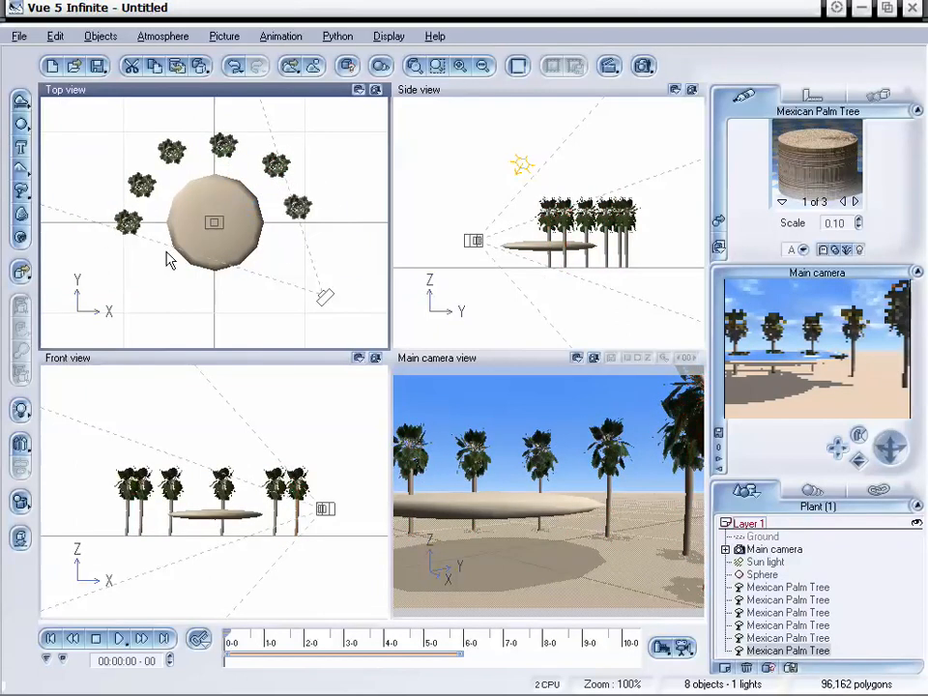
{"action": "left_click", "coordinate": [128, 221]}
{"action": "key", "text": "ctrl+d"}
{"action": "left_click_drag", "start_coordinate": [128, 221], "coordinate": [297, 259]}
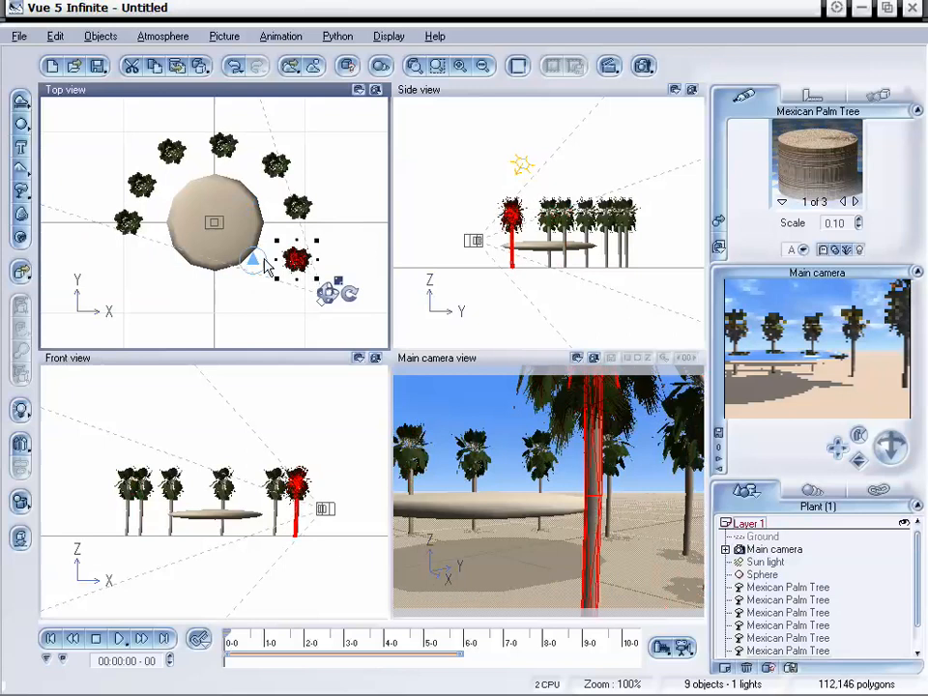
Make three more copies of the first palm and place them along the disc's negative Y side to close the ring.
{"action": "left_click", "coordinate": [129, 222]}
{"action": "key", "text": "ctrl+d"}
{"action": "left_click_drag", "start_coordinate": [128, 221], "coordinate": [252, 290]}
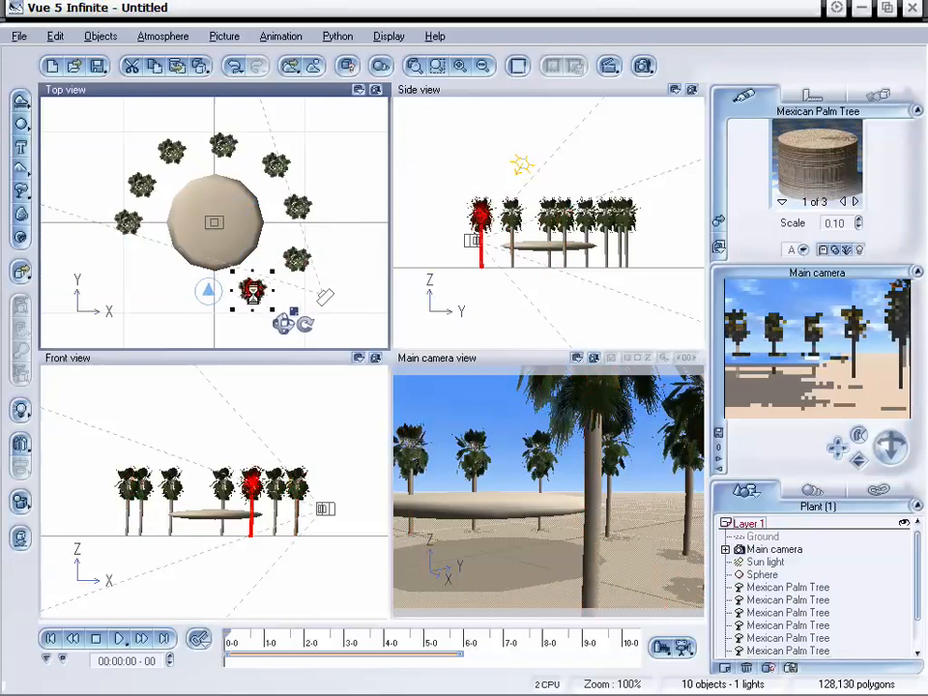
{"action": "left_click", "coordinate": [129, 221]}
{"action": "key", "text": "ctrl+d"}
{"action": "left_click_drag", "start_coordinate": [129, 221], "coordinate": [187, 299]}
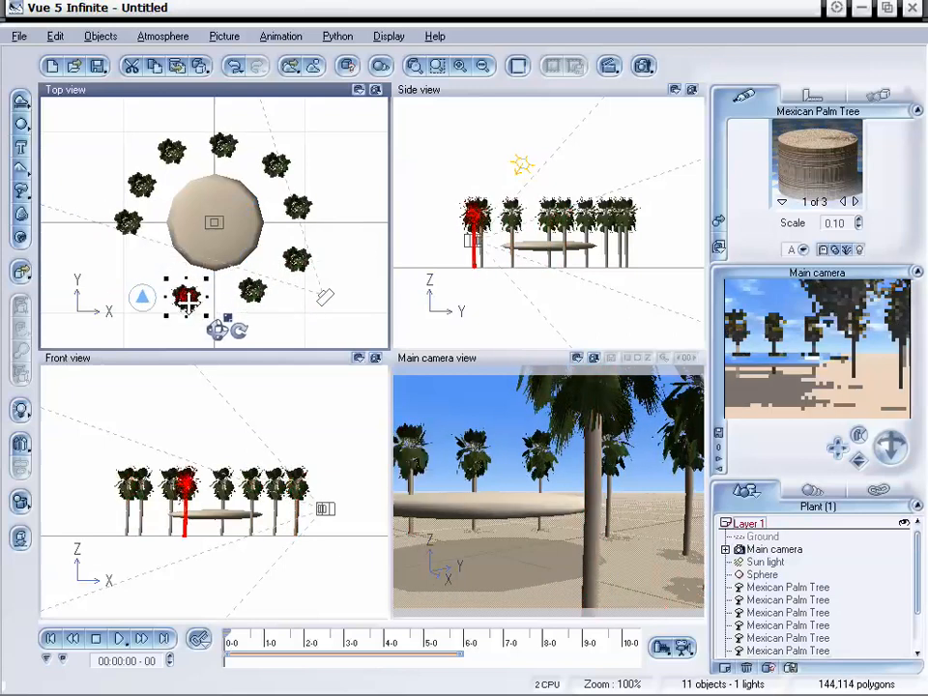
{"action": "left_click", "coordinate": [129, 221]}
{"action": "key", "text": "ctrl+d"}
{"action": "left_click_drag", "start_coordinate": [128, 222], "coordinate": [146, 266]}
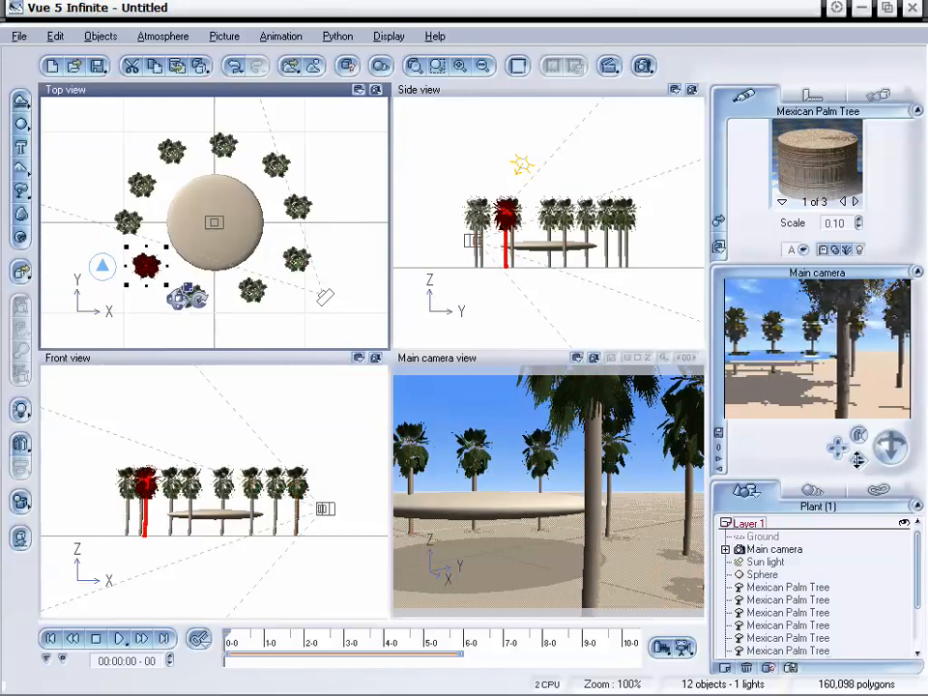
Pull the main camera back to frame the whole ring of palms, and scrub the timeline to preview the disc's rise.
{"action": "mouse_move", "coordinate": [858, 460]}
{"action": "left_mouse_down"}
{"action": "mouse_move", "coordinate": [837, 448]}
{"action": "mouse_move", "coordinate": [858, 460]}
{"action": "left_mouse_up"}
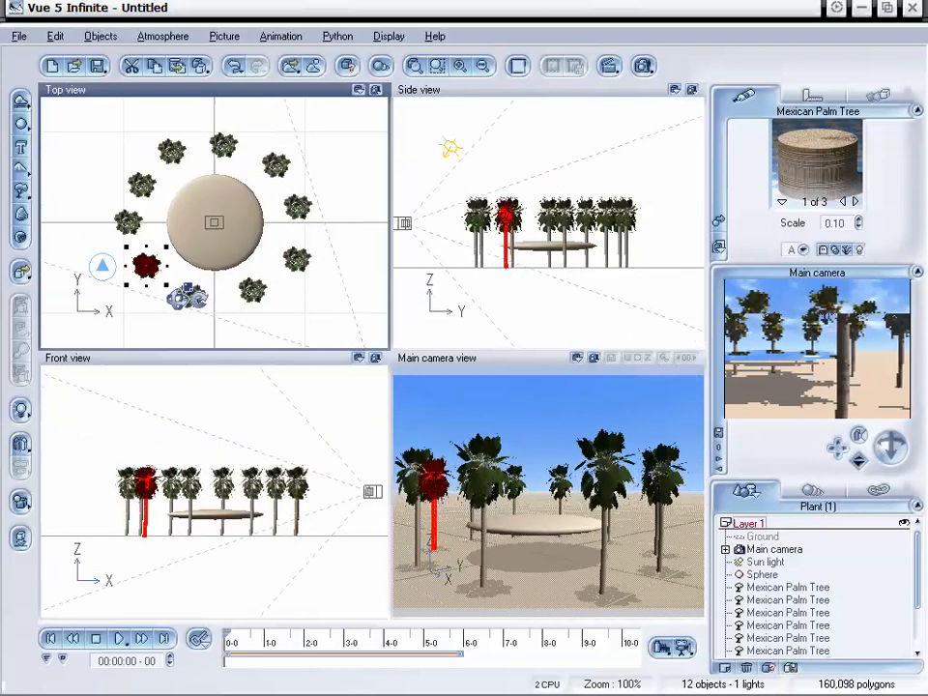
{"action": "left_click", "coordinate": [232, 640]}
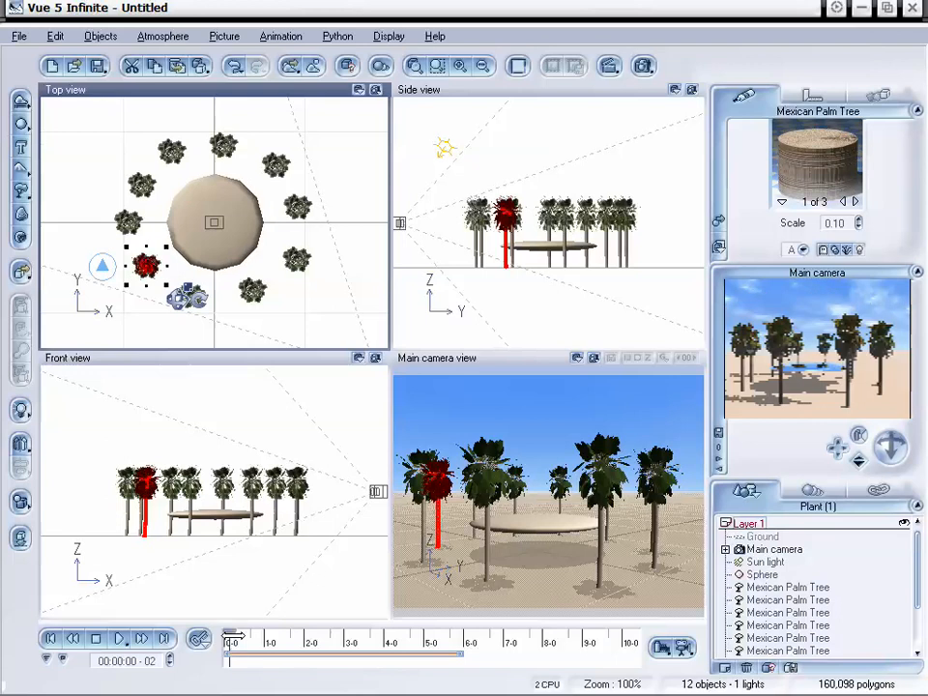
{"action": "left_click_drag", "start_coordinate": [232, 640], "coordinate": [362, 635]}
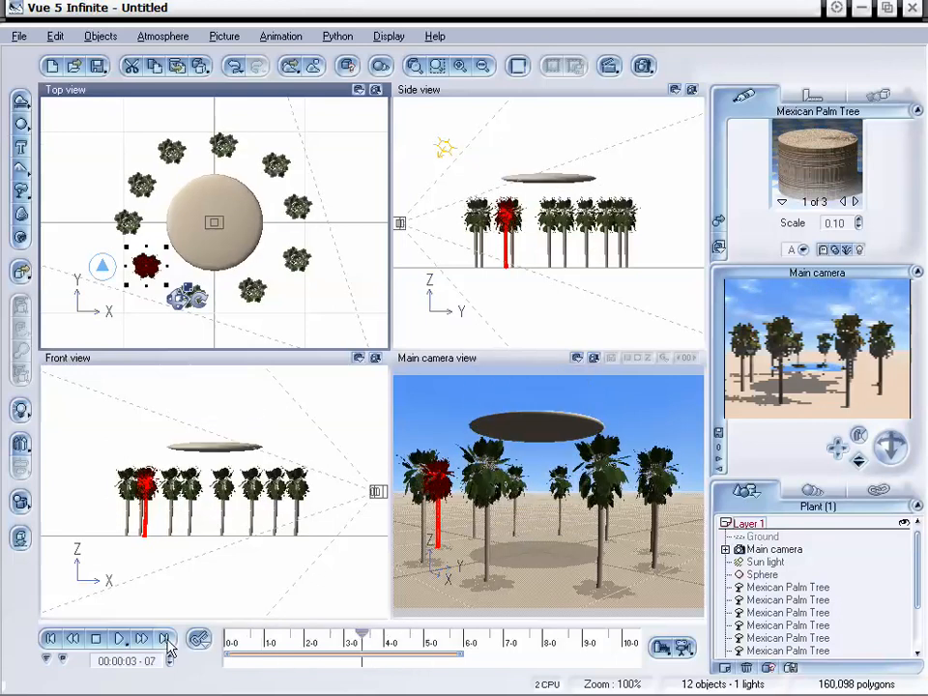
Go to 6 seconds and review the per-plant wind and breeze settings in the Atmosphere Editor.
{"action": "left_click", "coordinate": [165, 638]}
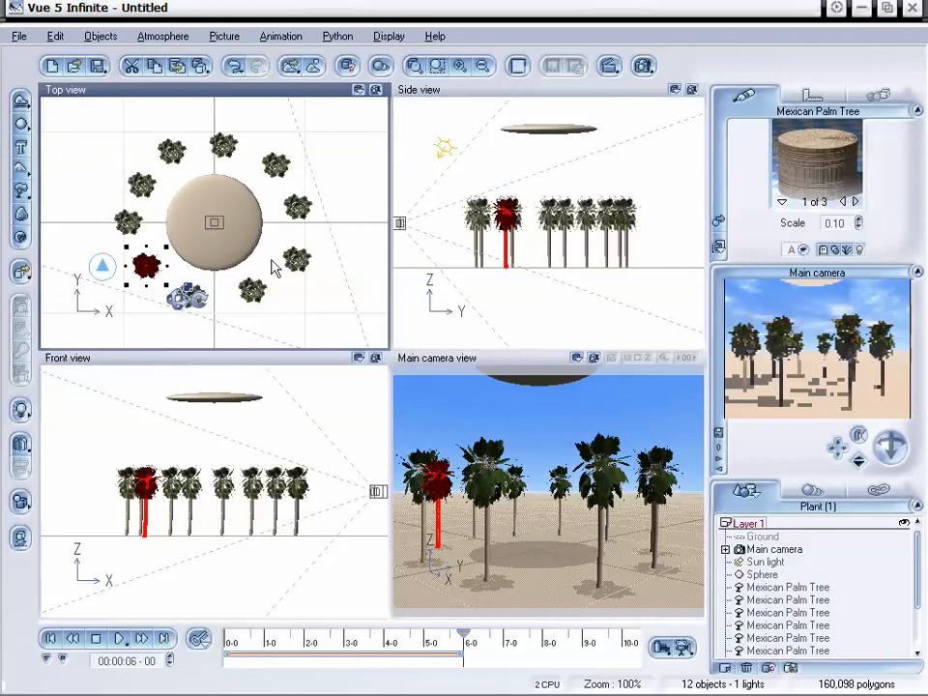
{"action": "left_click", "coordinate": [162, 36]}
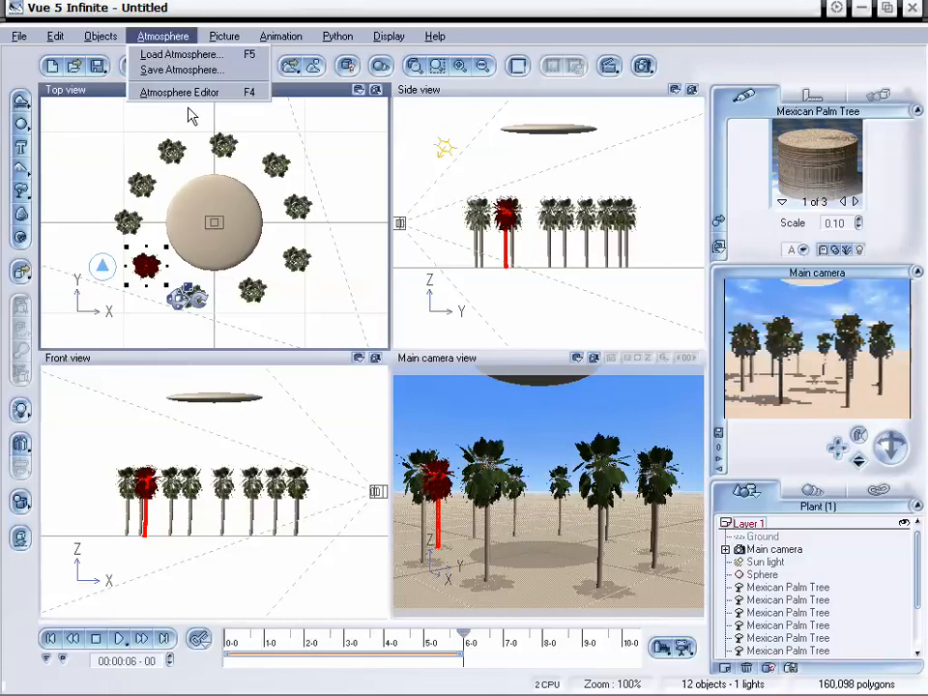
{"action": "left_click", "coordinate": [189, 91]}
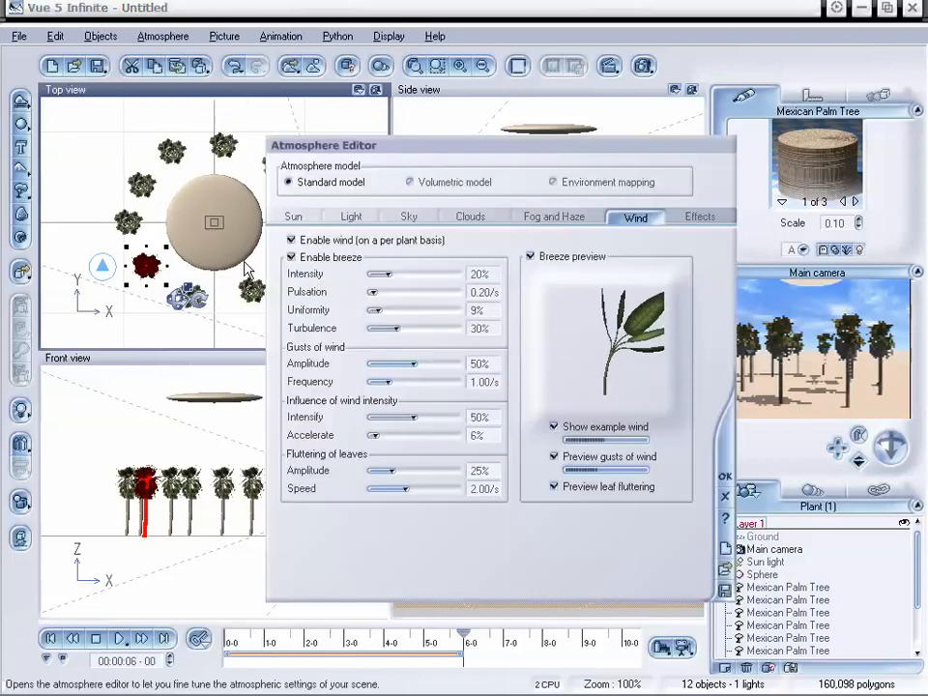
{"action": "left_click", "coordinate": [724, 475]}
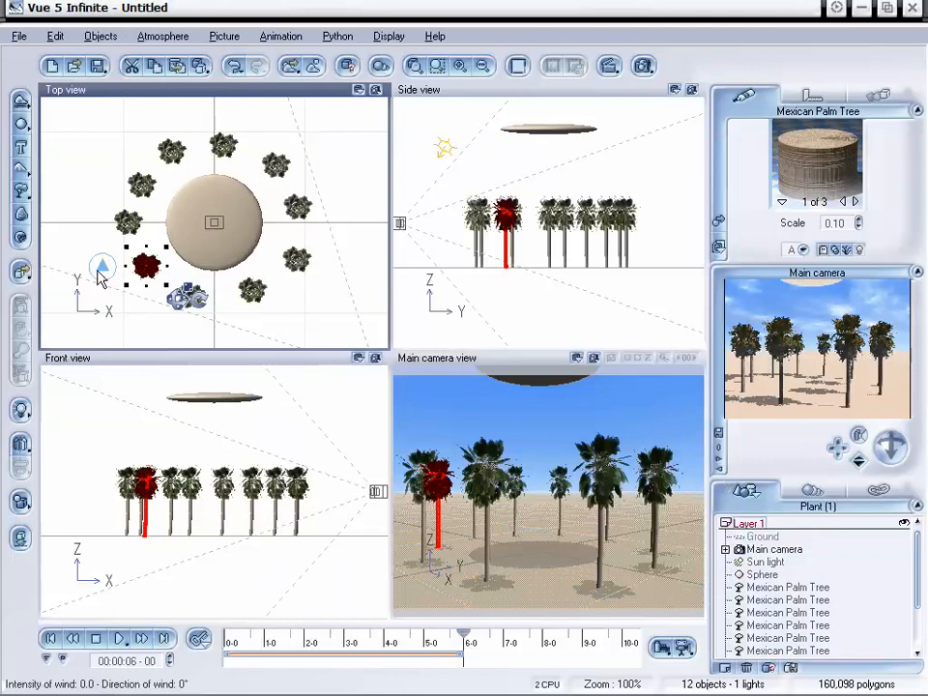
Bend three palms around the disc's negative X side outward with wind about 81 at 217°, 59 at 311° and 53 at 332°.
{"action": "mouse_move", "coordinate": [100, 266]}
{"action": "left_mouse_down"}
{"action": "mouse_move", "coordinate": [33, 357]}
{"action": "mouse_move", "coordinate": [57, 322]}
{"action": "left_mouse_up"}
{"action": "left_click", "coordinate": [808, 601]}
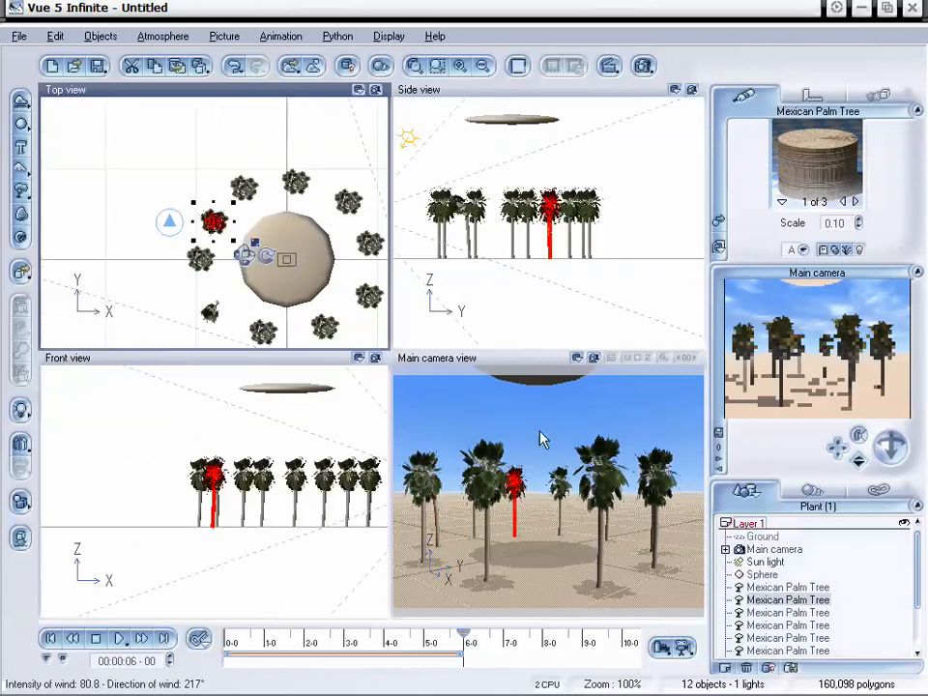
{"action": "left_click_drag", "start_coordinate": [167, 220], "coordinate": [126, 184]}
{"action": "left_click", "coordinate": [807, 612]}
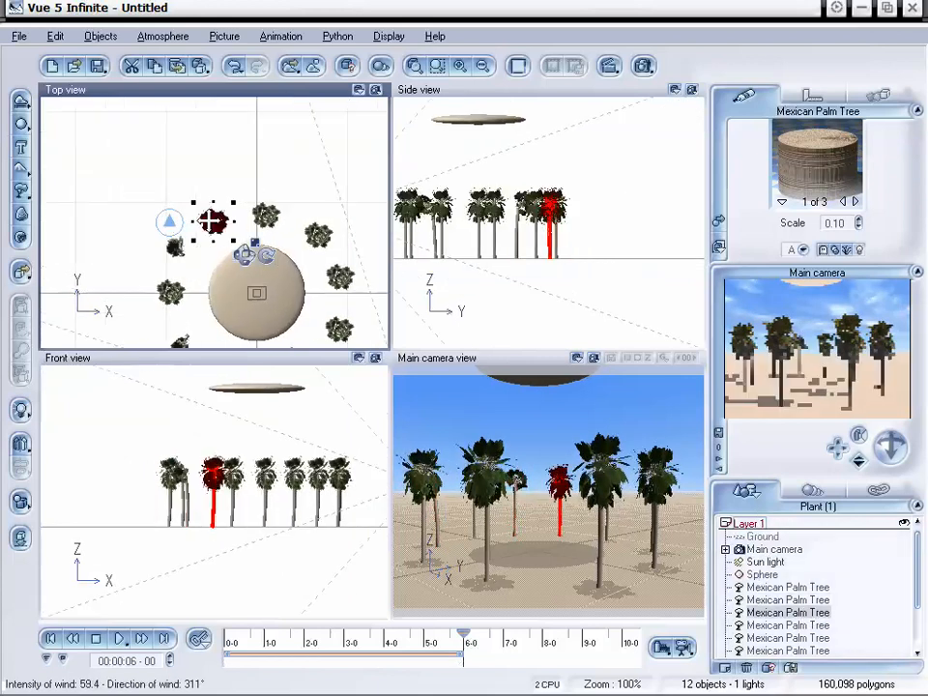
{"action": "left_click_drag", "start_coordinate": [212, 223], "coordinate": [192, 178]}
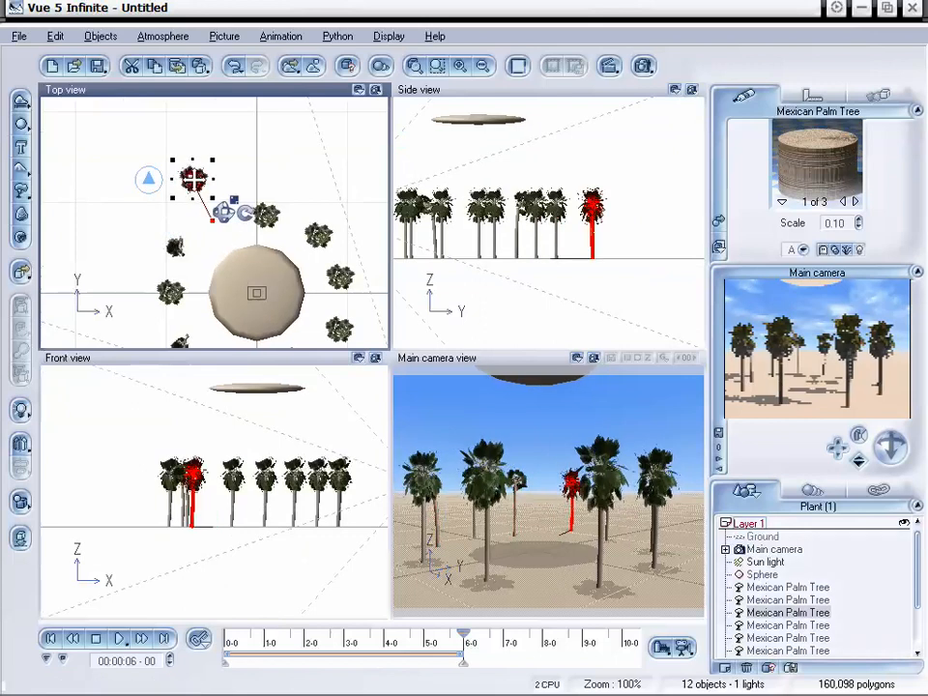
{"action": "key", "text": "ctrl+z"}
{"action": "left_click_drag", "start_coordinate": [168, 222], "coordinate": [145, 176]}
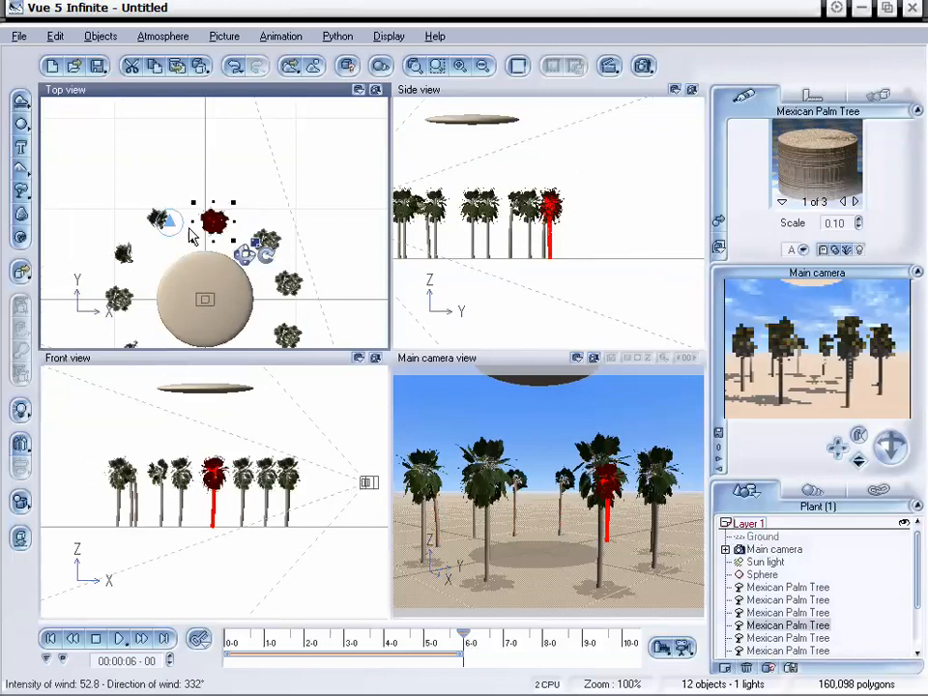
Bend the positive Y palm outward, and the three positive X palms with wind about 65 at 50°, 51 at 68° and 69 at 128°.
{"action": "left_click_drag", "start_coordinate": [169, 221], "coordinate": [217, 180]}
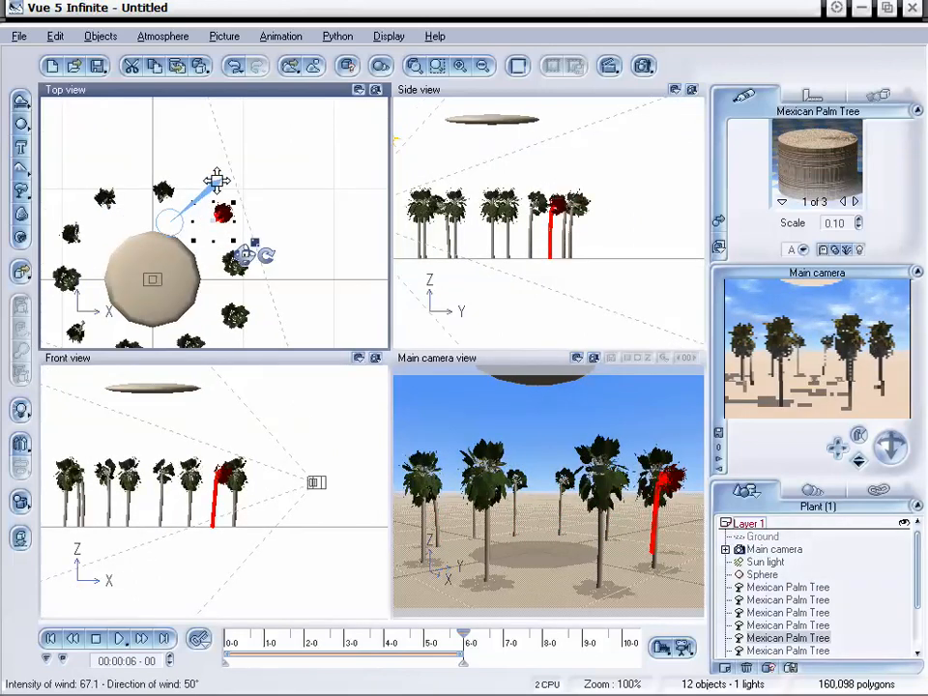
{"action": "scroll", "coordinate": [912, 609], "scroll_direction": "down", "scroll_amount": 2}
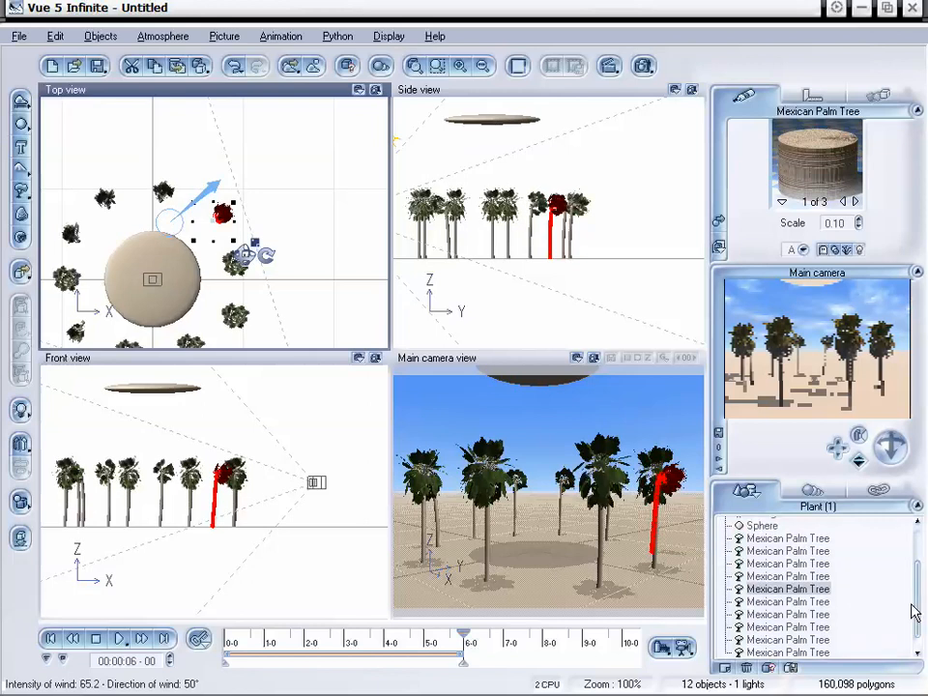
{"action": "left_click", "coordinate": [812, 603]}
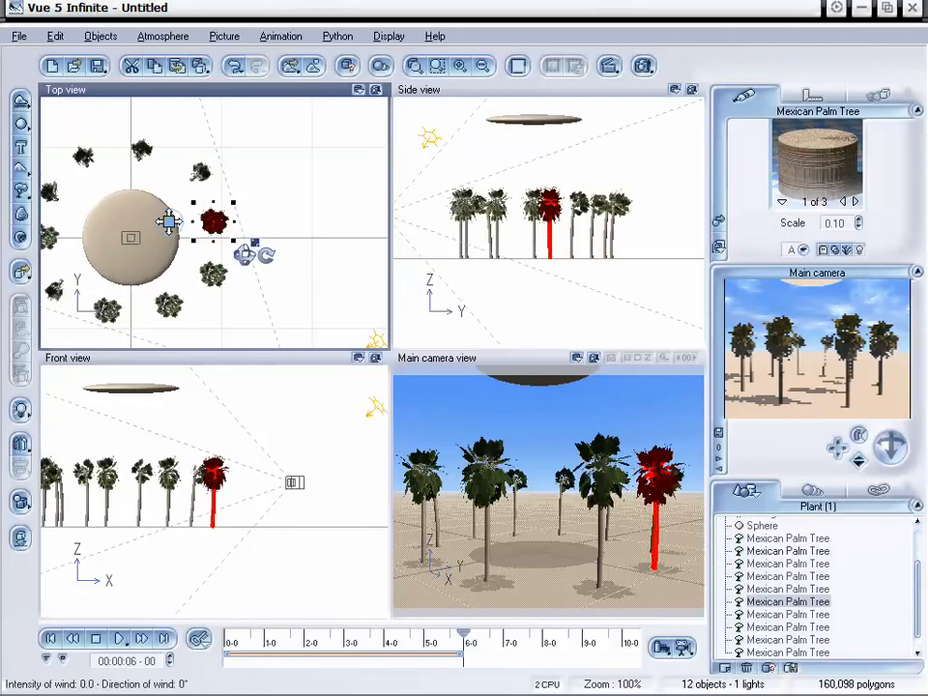
{"action": "left_click_drag", "start_coordinate": [170, 221], "coordinate": [221, 205]}
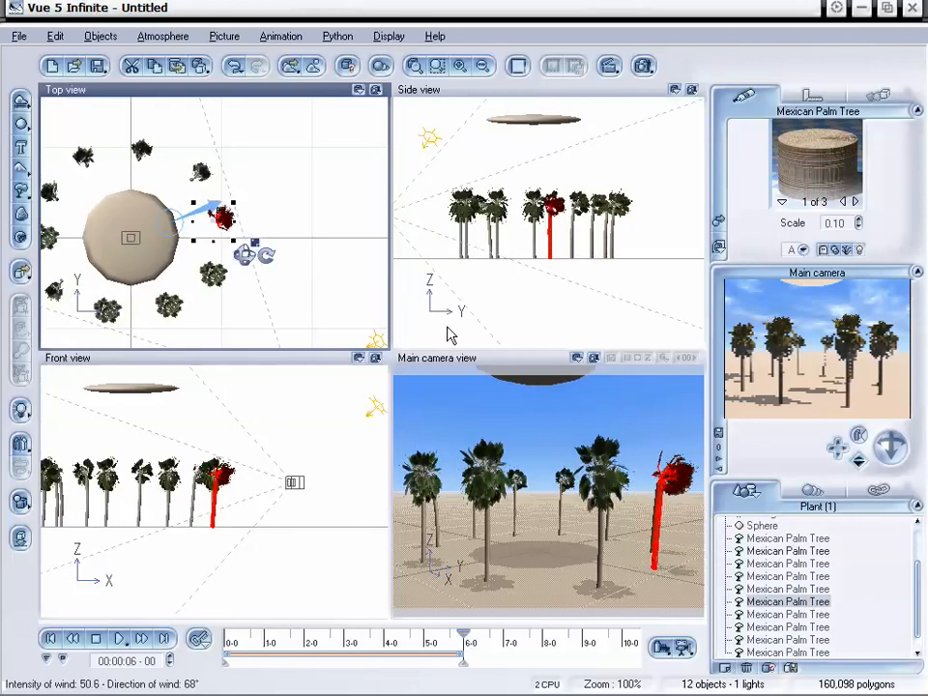
{"action": "left_click", "coordinate": [811, 614]}
{"action": "left_click_drag", "start_coordinate": [169, 222], "coordinate": [220, 256]}
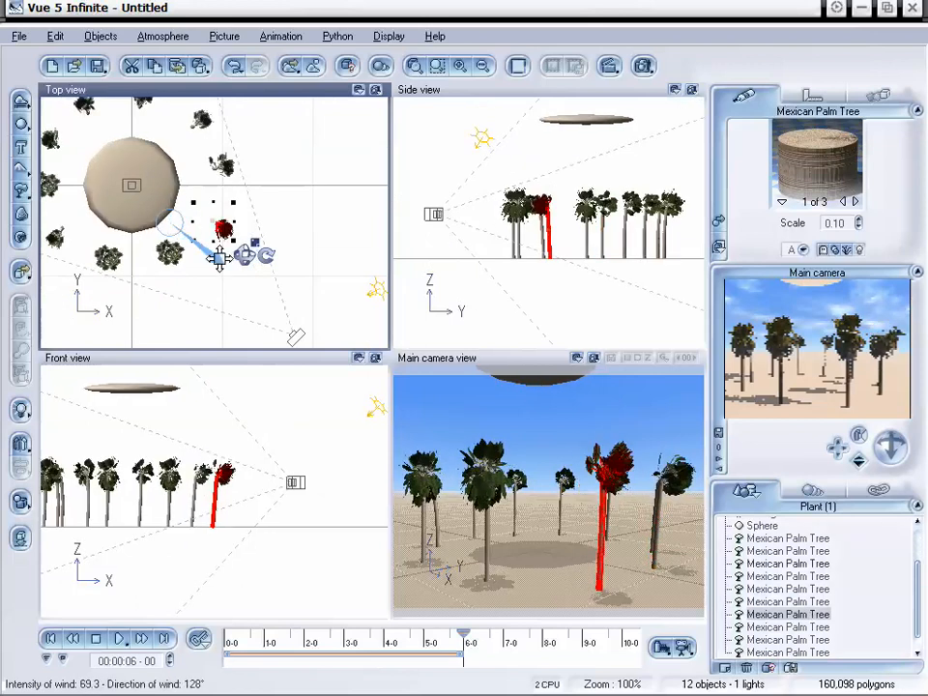
Bend the two palms on the disc's negative Y side outward with wind about 61 at 142° and 46 at 212°.
{"action": "left_click", "coordinate": [759, 626]}
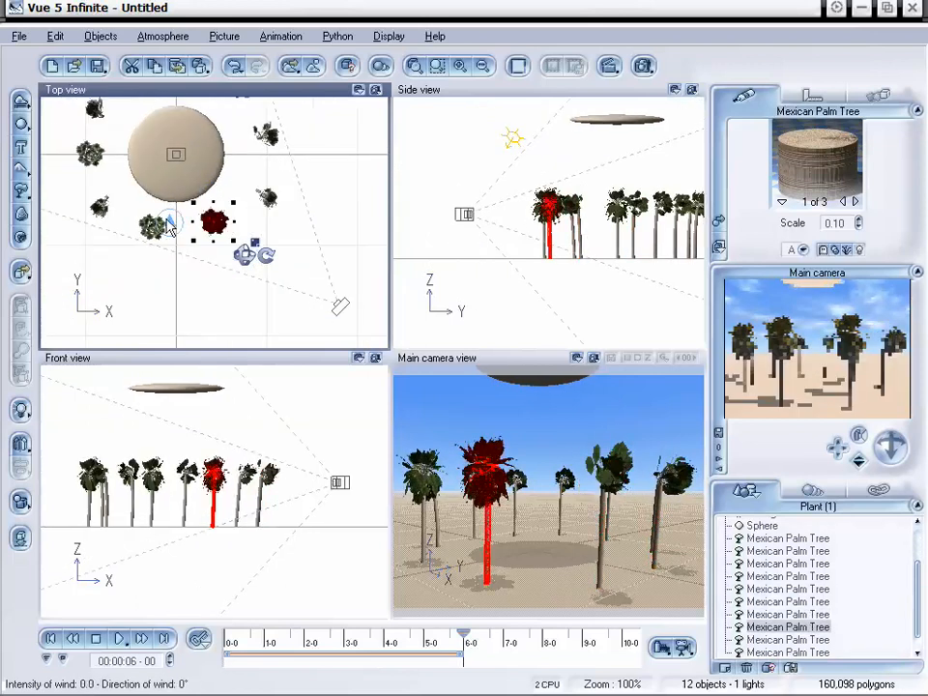
{"action": "left_click_drag", "start_coordinate": [169, 222], "coordinate": [203, 268]}
{"action": "left_click", "coordinate": [788, 639]}
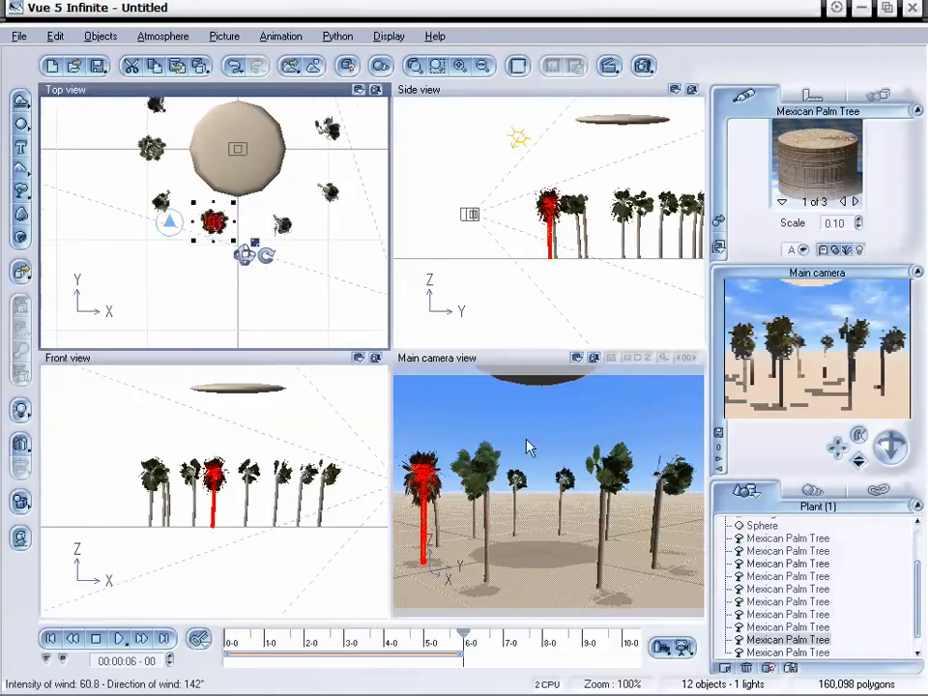
{"action": "left_click_drag", "start_coordinate": [167, 222], "coordinate": [145, 262]}
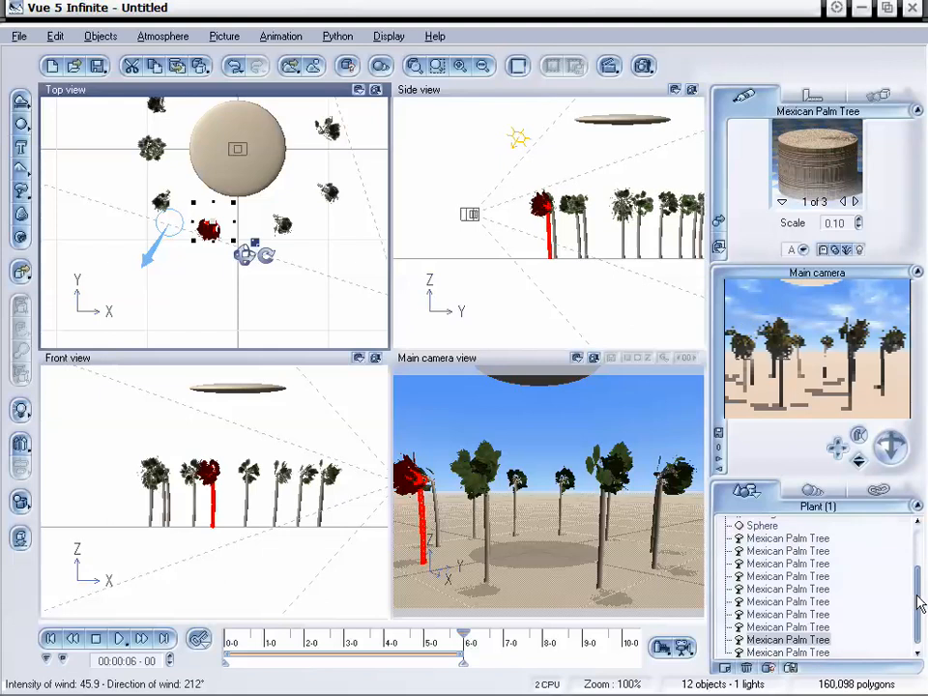
Reduce the wind on the palm between negative X and negative Y to about 50 at 227°, and give the negative X palm about 43 at 271°.
{"action": "left_click", "coordinate": [808, 652]}
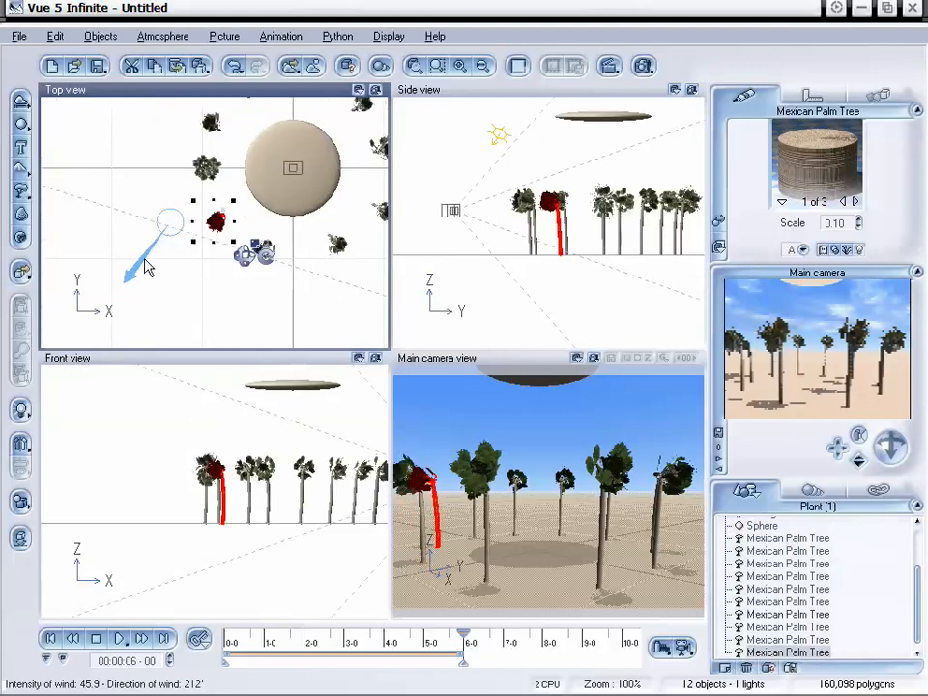
{"action": "left_click_drag", "start_coordinate": [128, 272], "coordinate": [145, 247]}
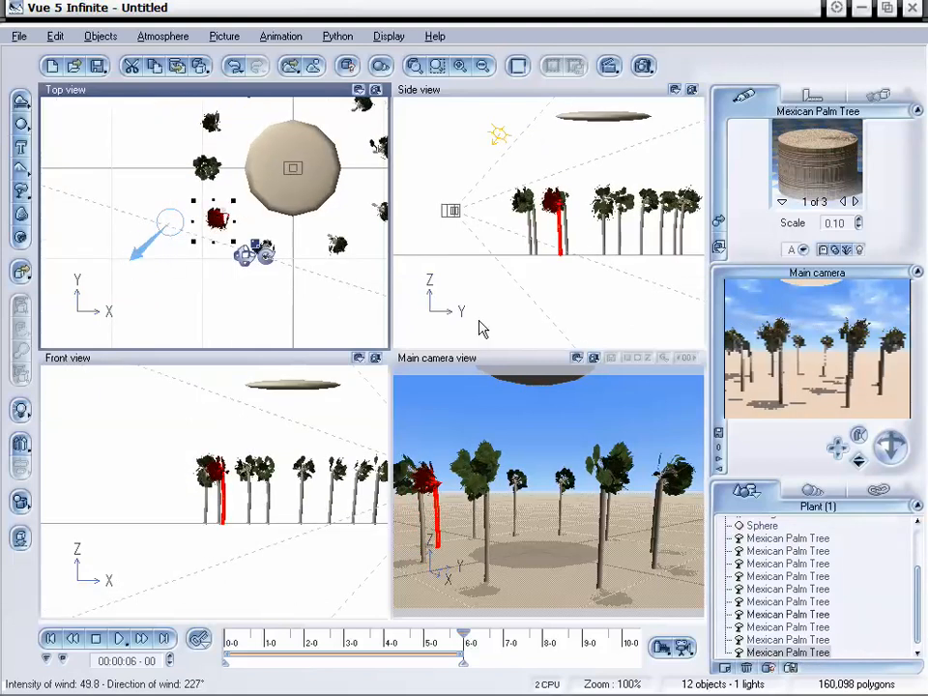
{"action": "left_click", "coordinate": [208, 174]}
{"action": "left_click_drag", "start_coordinate": [163, 167], "coordinate": [129, 168]}
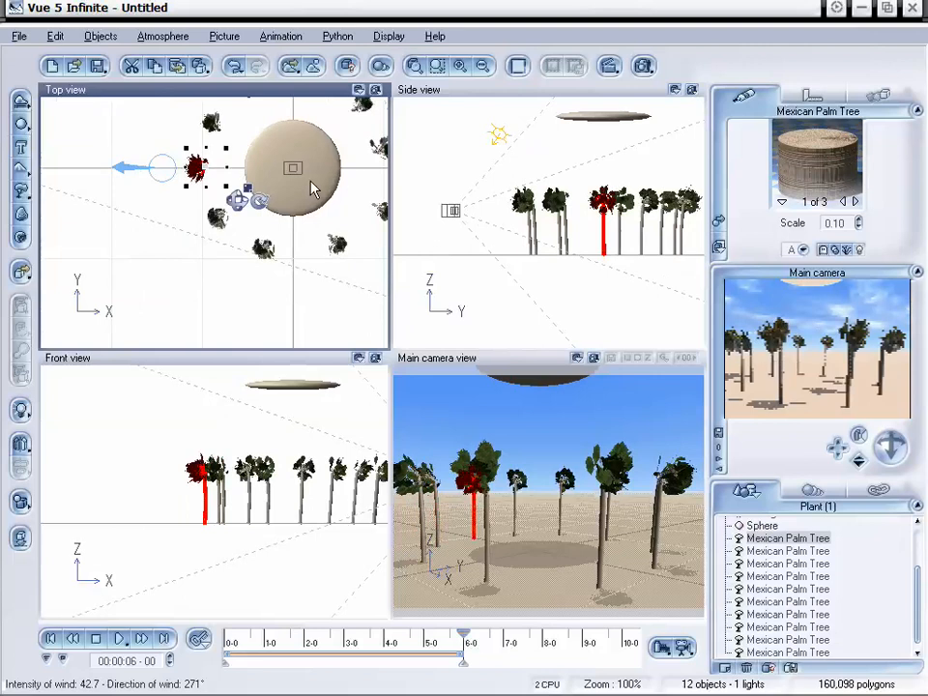
Scrub through the animation from 0 seconds to examine how the palms bend outward as the disc rises.
{"action": "right_click_drag", "start_coordinate": [315, 186], "coordinate": [261, 240]}
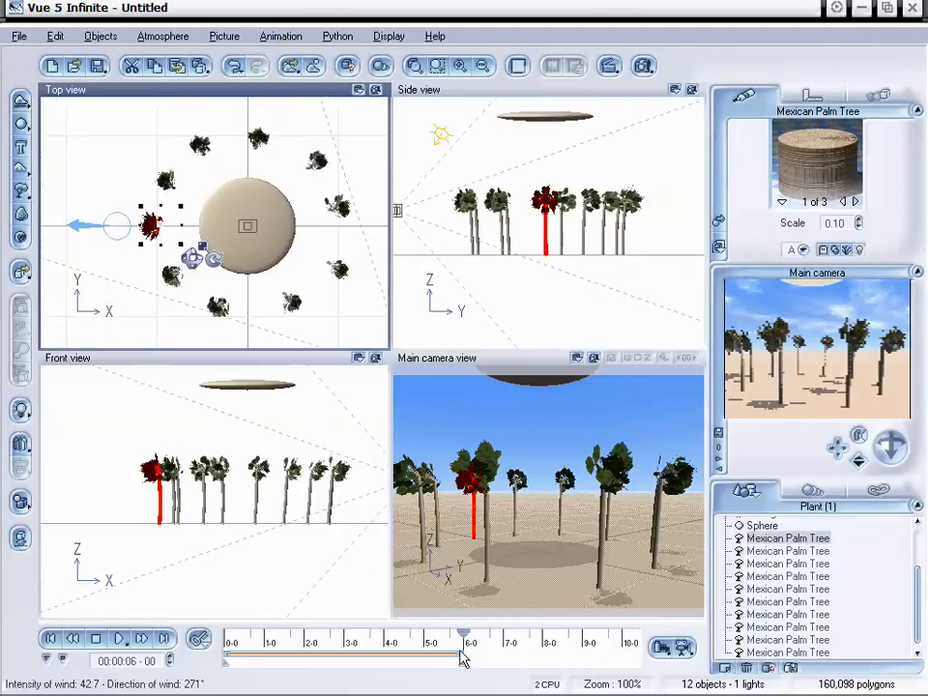
{"action": "left_click_drag", "start_coordinate": [466, 641], "coordinate": [230, 640]}
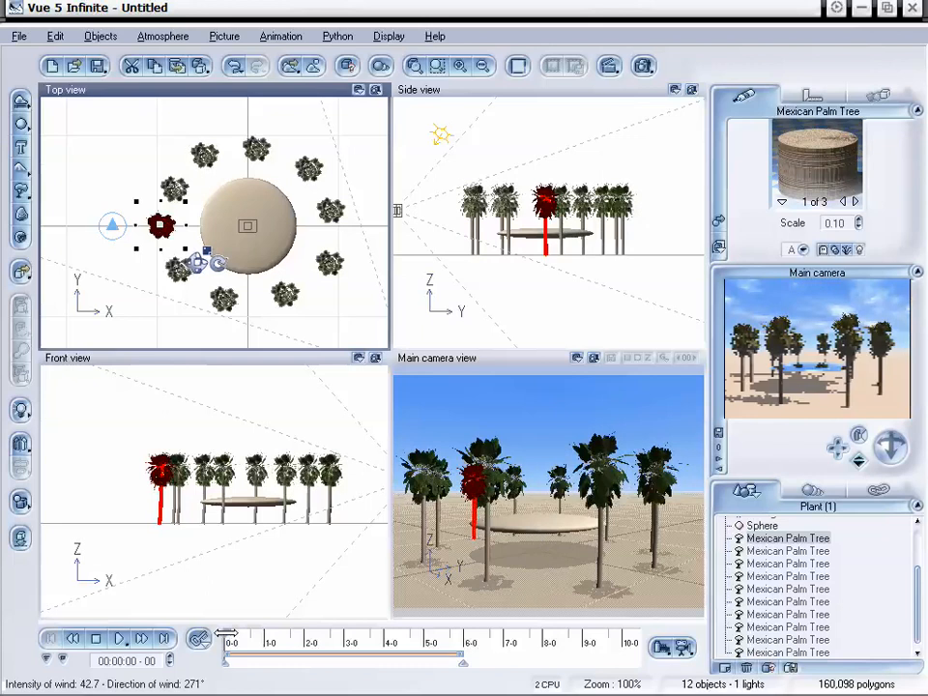
{"action": "left_click_drag", "start_coordinate": [226, 634], "coordinate": [356, 634]}
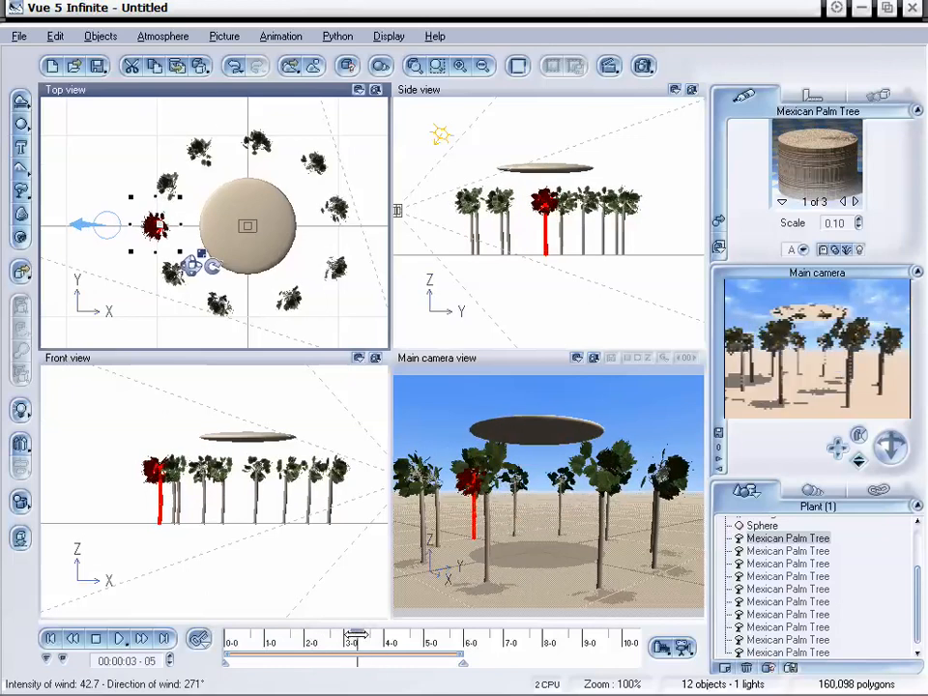
{"action": "mouse_move", "coordinate": [356, 638]}
{"action": "left_mouse_down"}
{"action": "mouse_move", "coordinate": [440, 636]}
{"action": "mouse_move", "coordinate": [301, 636]}
{"action": "mouse_move", "coordinate": [358, 634]}
{"action": "left_mouse_up"}
{"action": "left_click_drag", "start_coordinate": [360, 634], "coordinate": [409, 634]}
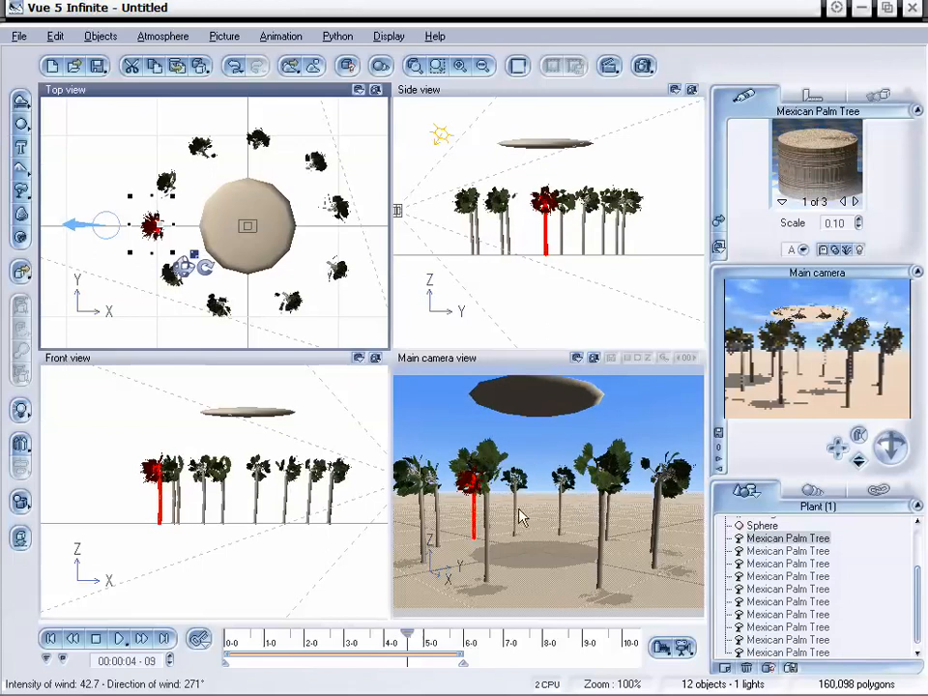
{"action": "left_click_drag", "start_coordinate": [64, 225], "coordinate": [70, 228]}
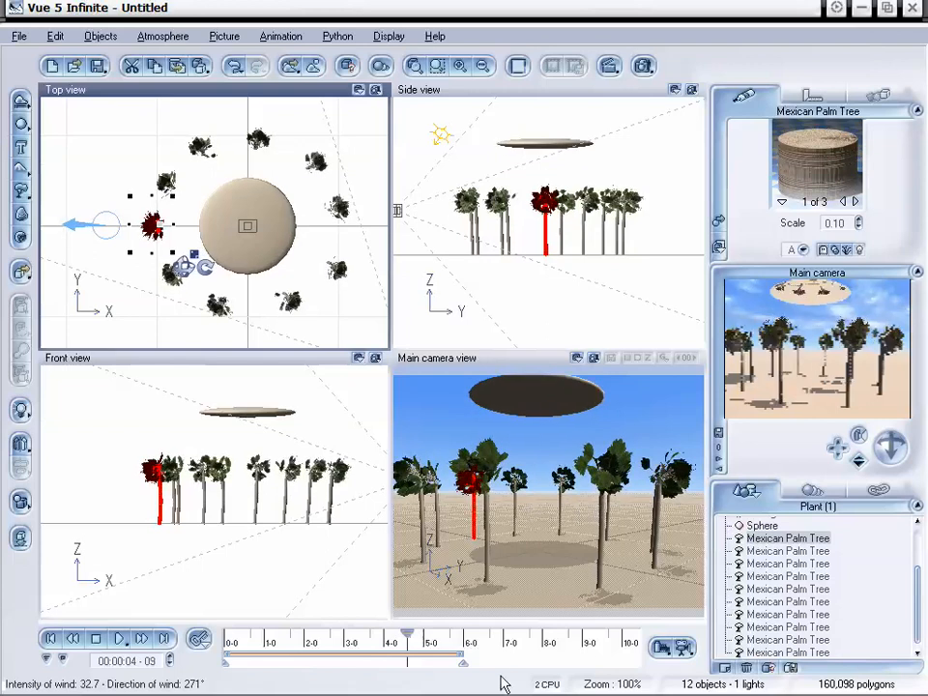
{"action": "left_click_drag", "start_coordinate": [418, 640], "coordinate": [394, 624]}
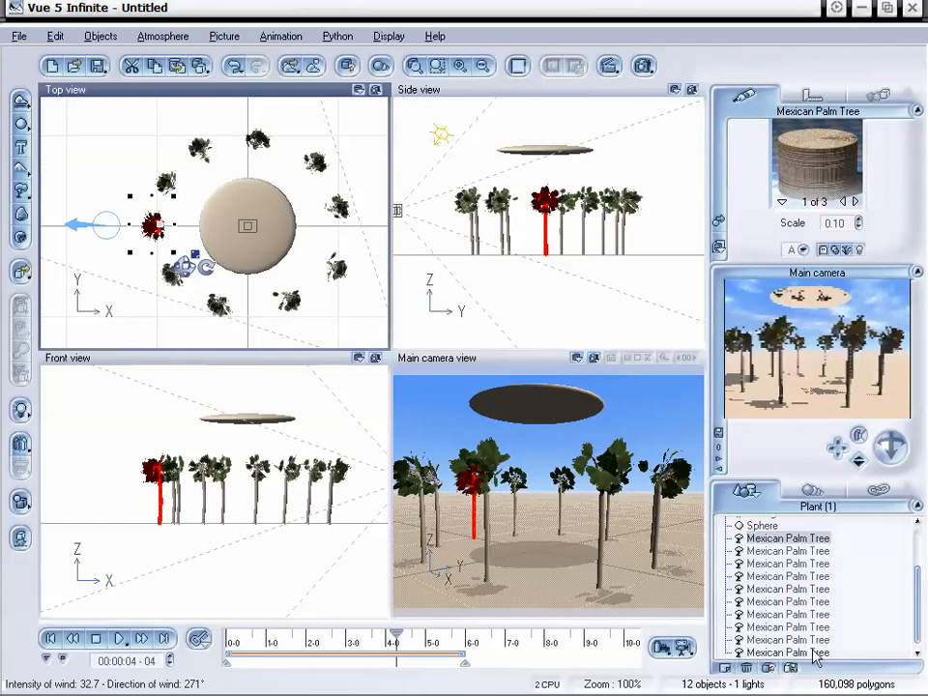
Delete all ten Mexican Palm Trees from the scene and return to 0 seconds.
{"action": "left_click", "coordinate": [793, 546], "text": "shift"}
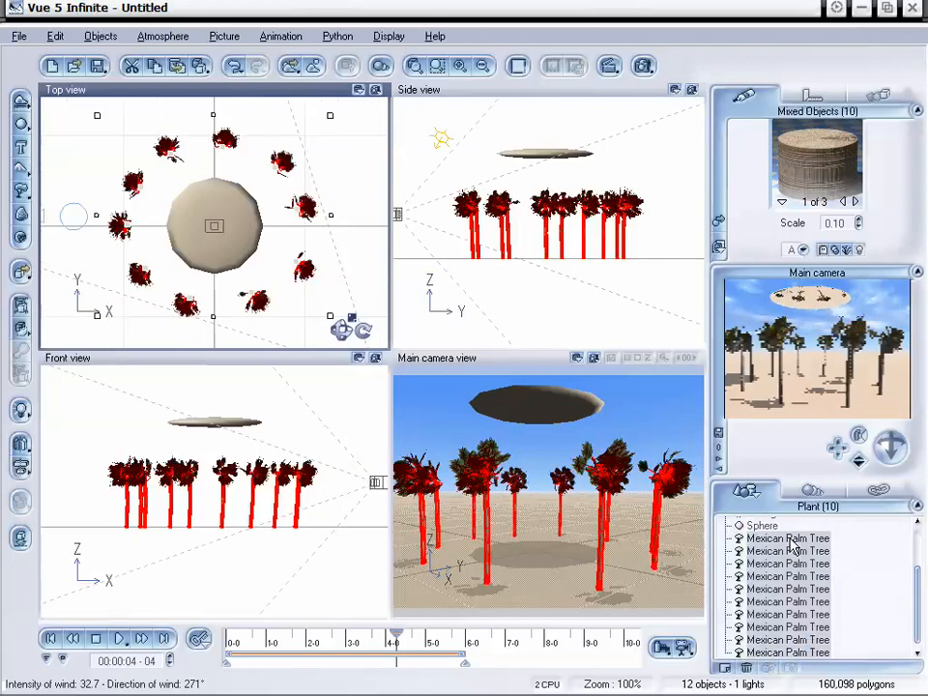
{"action": "key", "text": "Delete"}
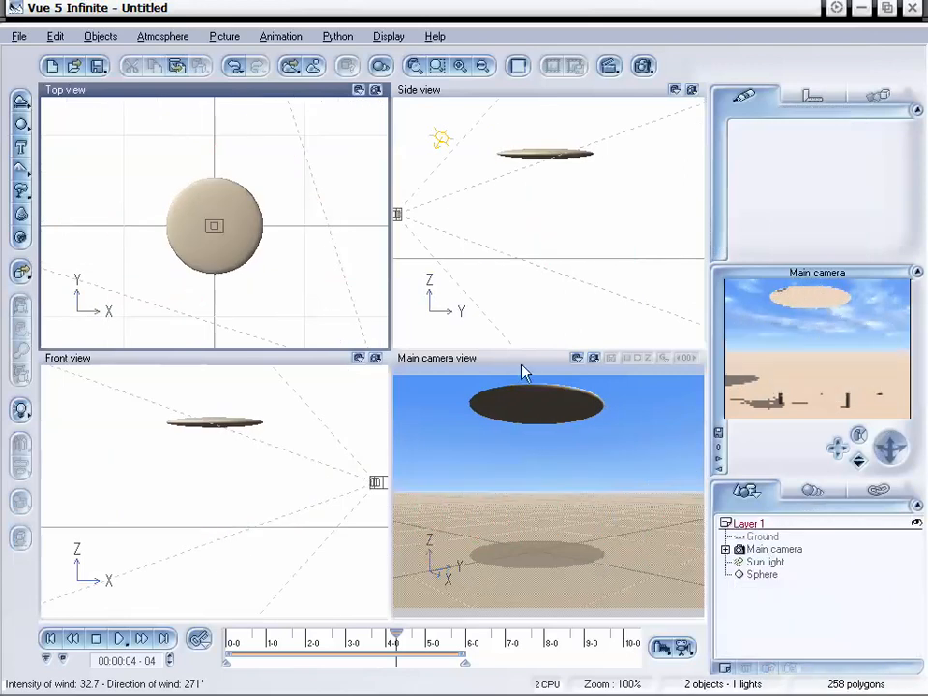
{"action": "left_click", "coordinate": [48, 640]}
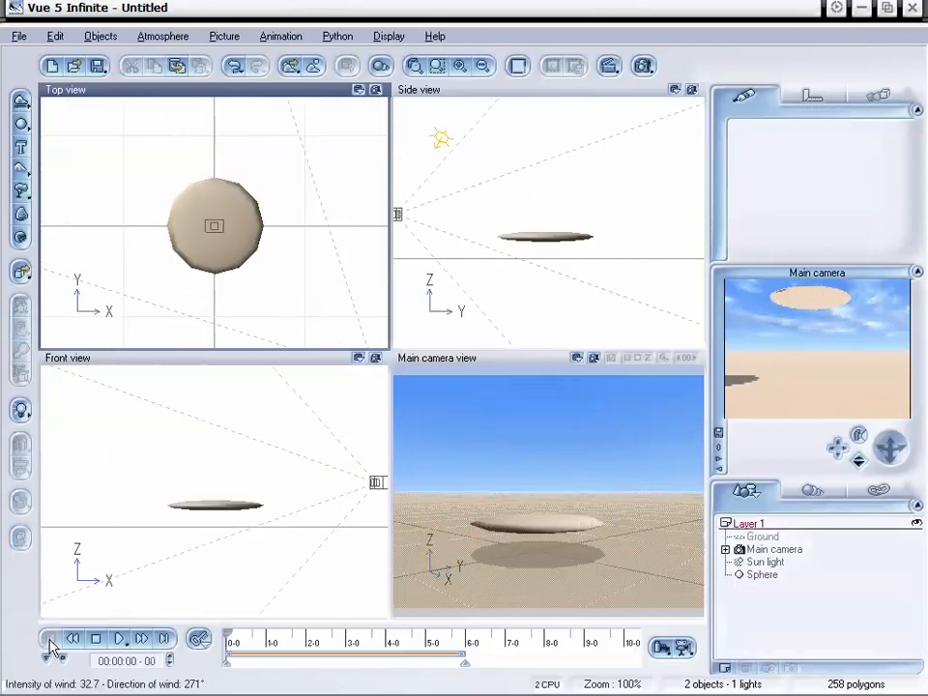
Add a Rural Maple Tree and place it just outside the disc on its negative X side.
{"action": "right_click", "coordinate": [23, 192]}
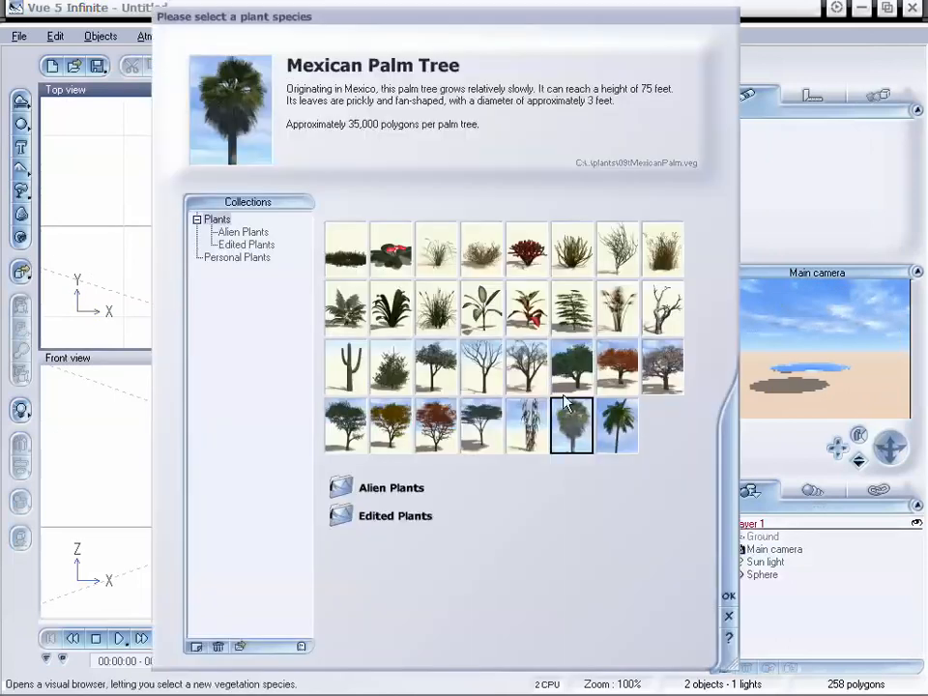
{"action": "left_click", "coordinate": [343, 428]}
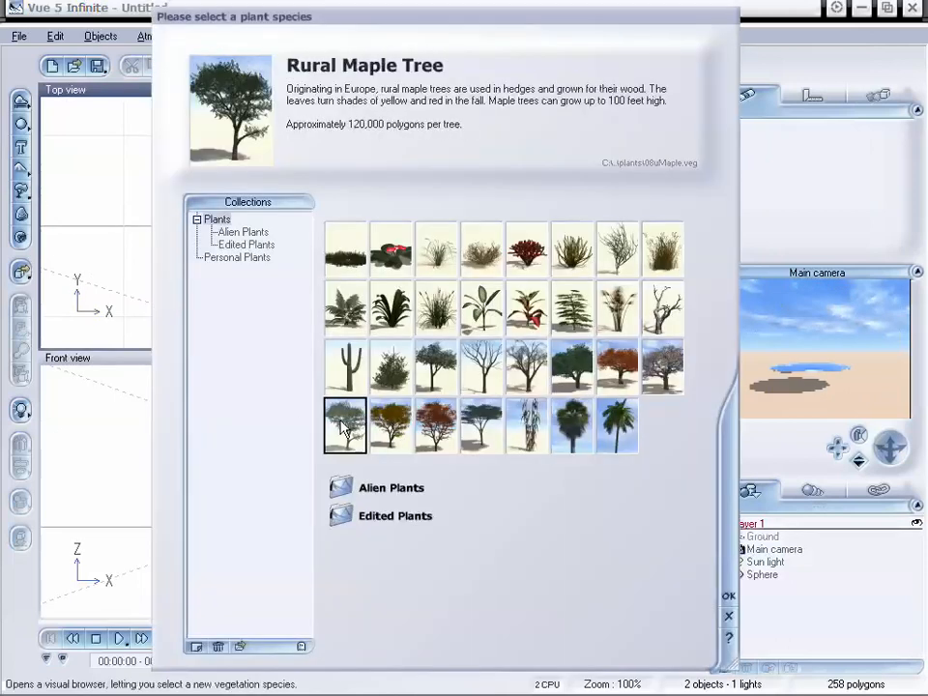
{"action": "left_click", "coordinate": [725, 598]}
{"action": "left_click_drag", "start_coordinate": [207, 228], "coordinate": [135, 225]}
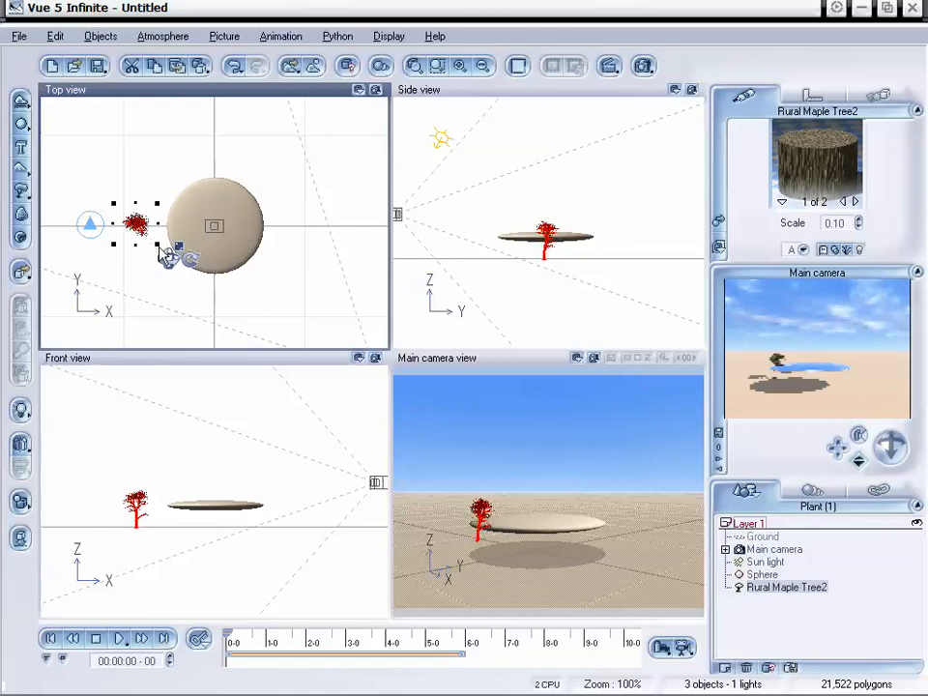
Place two copies of the maple around the disc between its negative X and positive Y sides.
{"action": "key", "text": "ctrl+d"}
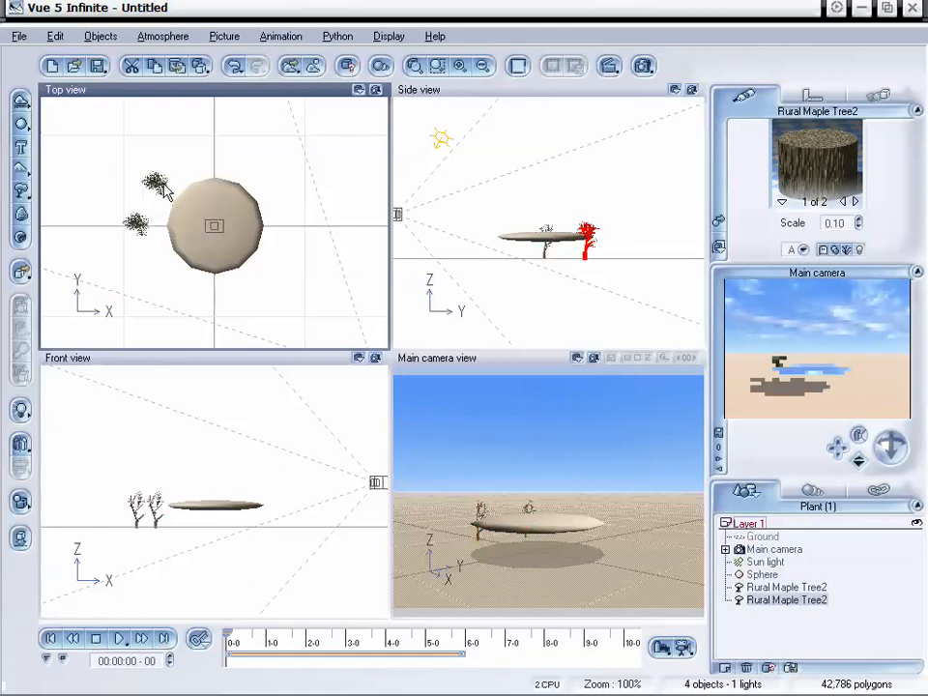
{"action": "key", "text": "ctrl+v"}
{"action": "left_click", "coordinate": [161, 181]}
{"action": "mouse_move", "coordinate": [160, 180]}
{"action": "left_mouse_down"}
{"action": "mouse_move", "coordinate": [173, 168]}
{"action": "mouse_move", "coordinate": [151, 178]}
{"action": "left_mouse_up"}
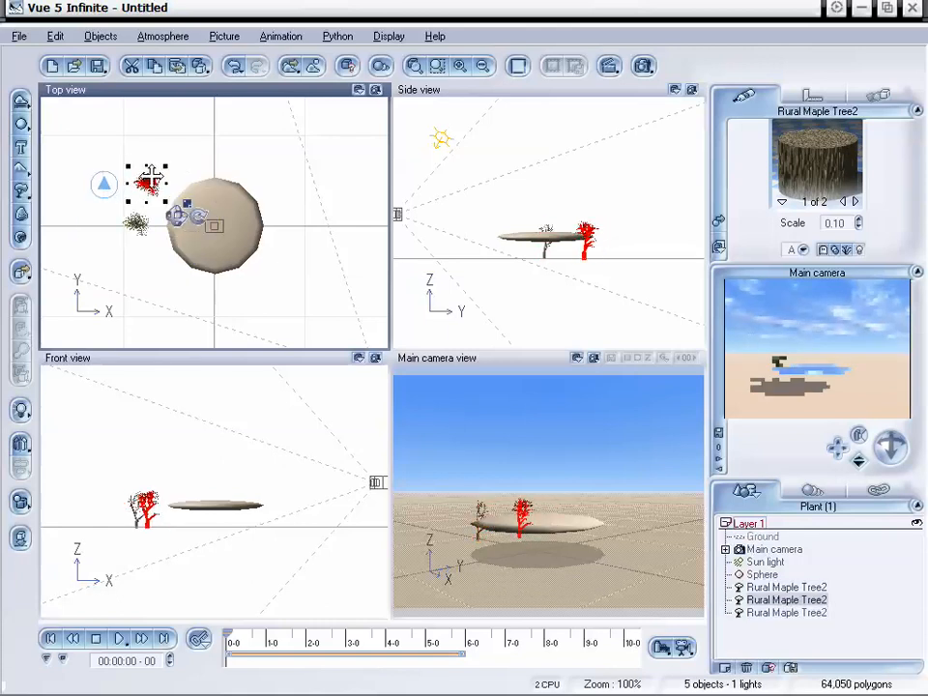
{"action": "left_click_drag", "start_coordinate": [143, 233], "coordinate": [189, 157]}
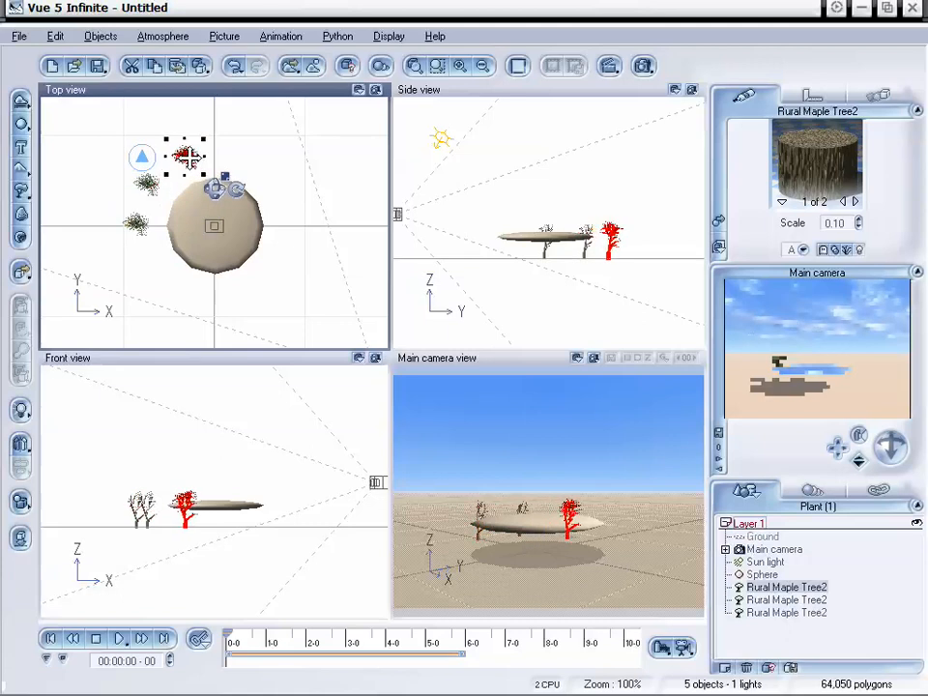
Paste three more maples around the disc, from its positive Y side round to positive X.
{"action": "key", "text": "ctrl+v"}
{"action": "left_click_drag", "start_coordinate": [134, 218], "coordinate": [227, 152]}
{"action": "key", "text": "ctrl+v"}
{"action": "left_click_drag", "start_coordinate": [136, 218], "coordinate": [278, 167]}
{"action": "key", "text": "ctrl+v"}
{"action": "left_click_drag", "start_coordinate": [137, 222], "coordinate": [299, 211]}
Paste three more maples around the disc, from just past its positive X side round to negative Y.
{"action": "key", "text": "ctrl+v"}
{"action": "left_click_drag", "start_coordinate": [136, 222], "coordinate": [293, 261]}
{"action": "key", "text": "ctrl+v"}
{"action": "left_click_drag", "start_coordinate": [136, 221], "coordinate": [273, 287]}
{"action": "key", "text": "ctrl+v"}
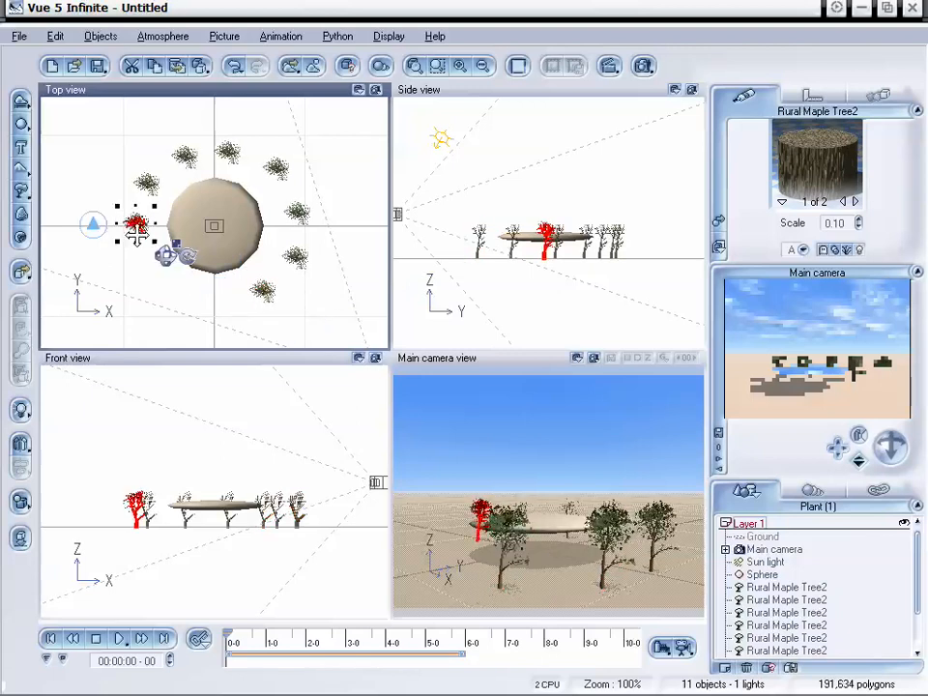
{"action": "left_click_drag", "start_coordinate": [138, 228], "coordinate": [203, 302]}
Close the ring with two more pasted maples between the disc's negative Y and negative X sides.
{"action": "key", "text": "ctrl+v"}
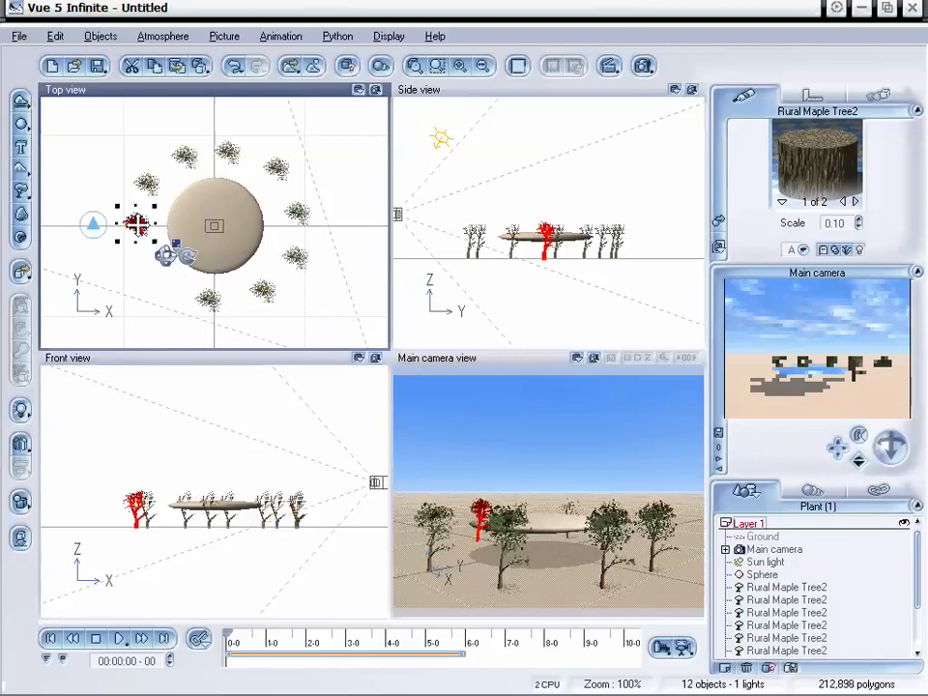
{"action": "left_click_drag", "start_coordinate": [139, 224], "coordinate": [159, 279]}
{"action": "key", "text": "ctrl+v"}
{"action": "left_click_drag", "start_coordinate": [136, 223], "coordinate": [138, 262]}
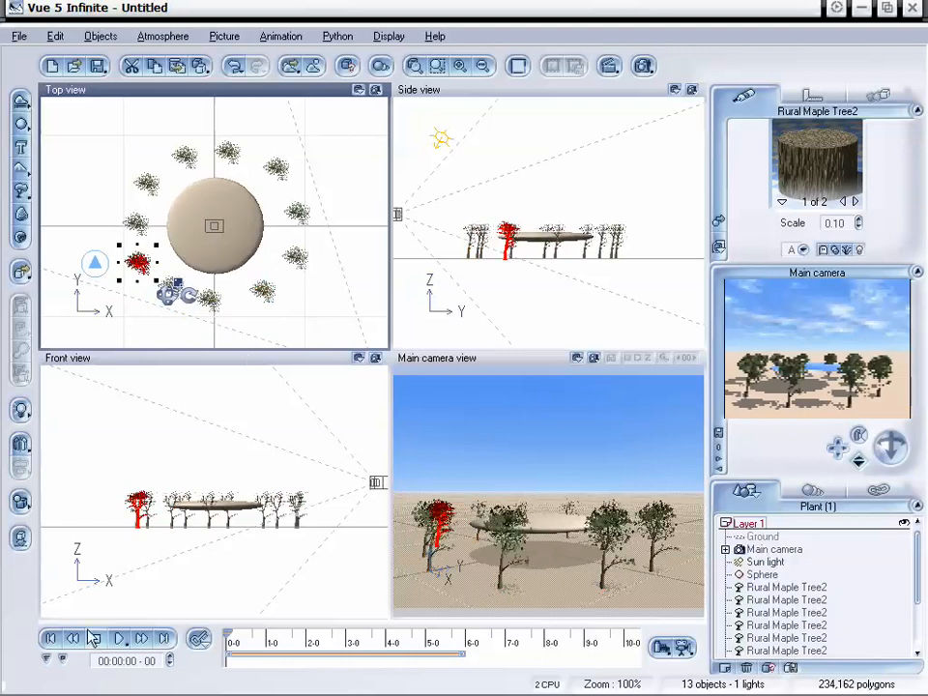
At 6 seconds, bend the last-placed maple outward with wind and give the negative X maple about 52 at 269°.
{"action": "left_click", "coordinate": [166, 641]}
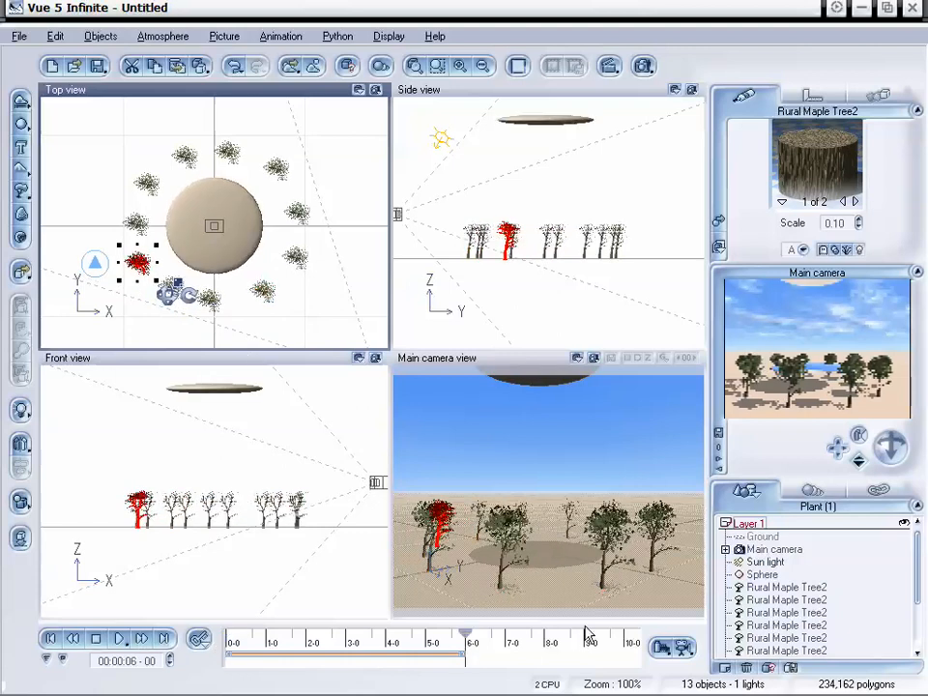
{"action": "left_click_drag", "start_coordinate": [920, 550], "coordinate": [921, 594]}
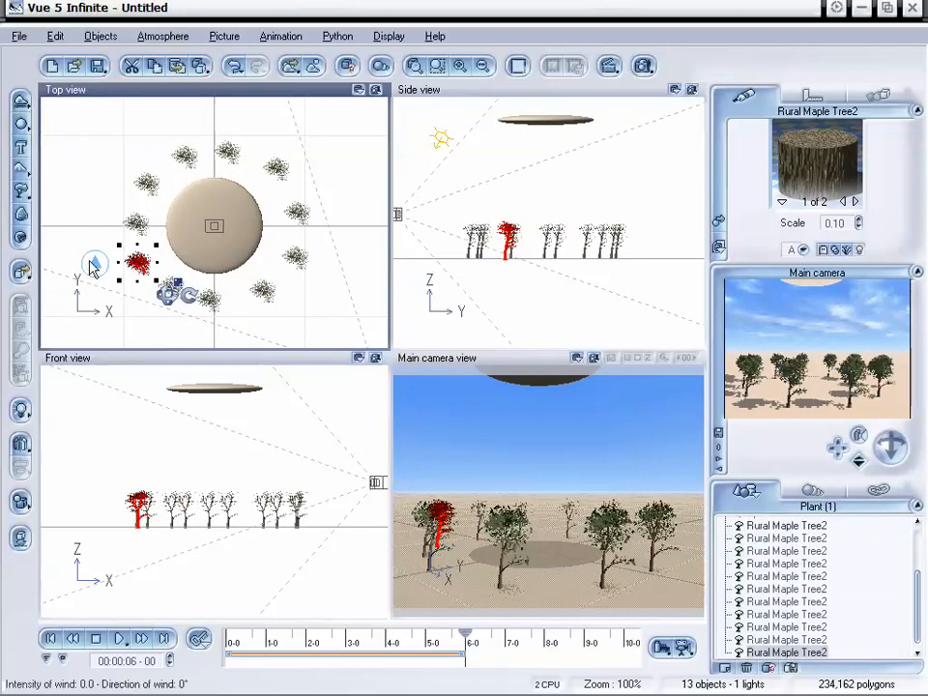
{"action": "left_click_drag", "start_coordinate": [94, 262], "coordinate": [40, 296]}
{"action": "left_click", "coordinate": [132, 224]}
{"action": "left_click_drag", "start_coordinate": [92, 224], "coordinate": [39, 227]}
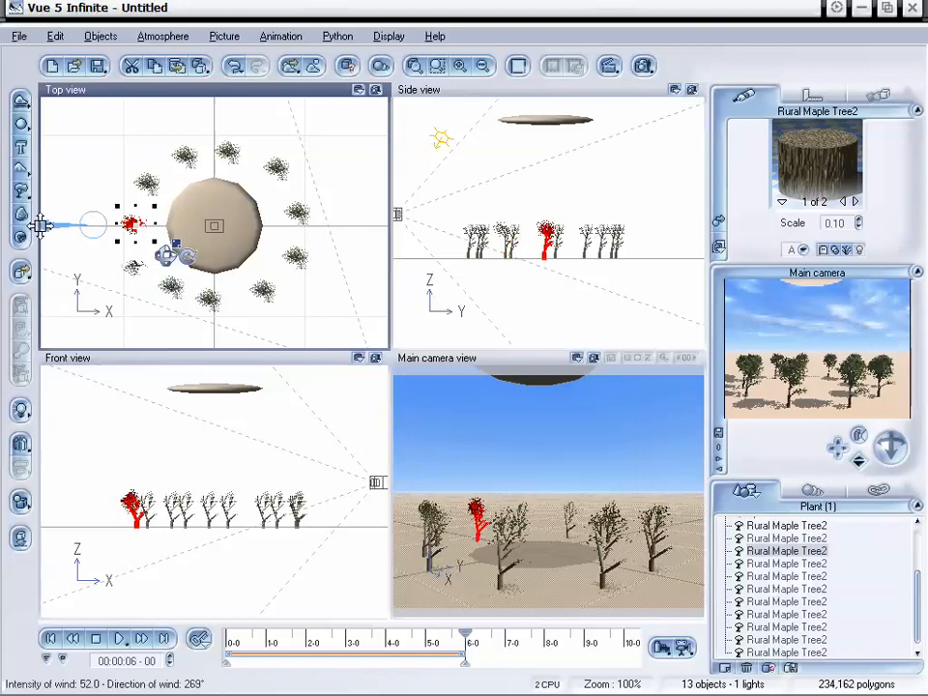
Bend the three maples from negative X round to positive Y outward with wind, the positive Y one about 76 at 2°.
{"action": "left_click", "coordinate": [143, 181]}
{"action": "left_click_drag", "start_coordinate": [103, 183], "coordinate": [74, 154]}
{"action": "left_click", "coordinate": [184, 154]}
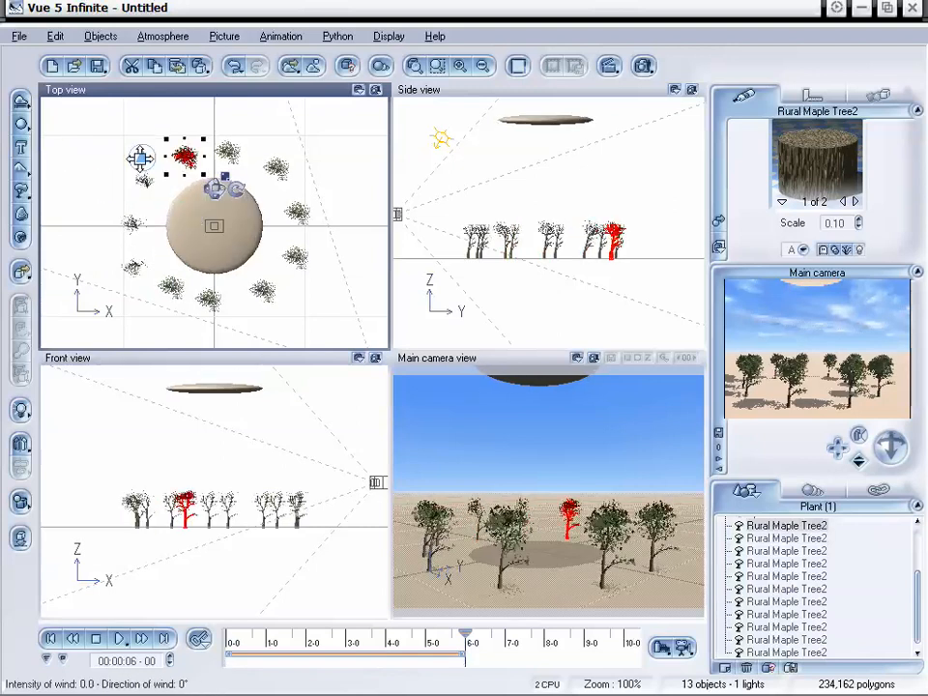
{"action": "left_click_drag", "start_coordinate": [140, 158], "coordinate": [124, 66]}
{"action": "left_click", "coordinate": [226, 155]}
{"action": "left_click_drag", "start_coordinate": [188, 149], "coordinate": [186, 85]}
Bend the three maples on the positive X side outward, the first about 108 at 43° and the last about 92 at 113°.
{"action": "left_click", "coordinate": [278, 166]}
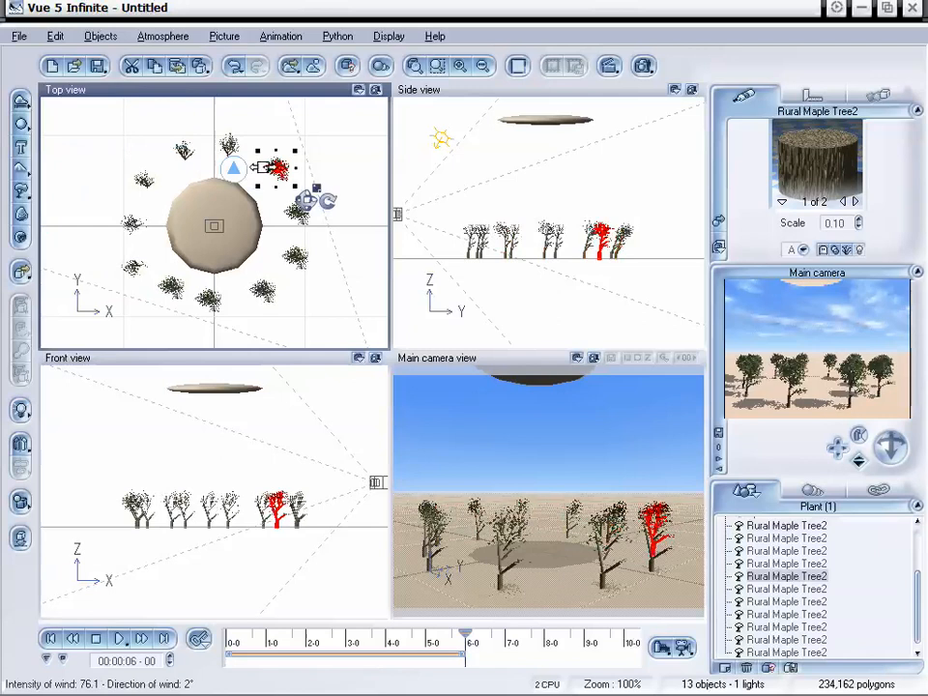
{"action": "left_click", "coordinate": [299, 208]}
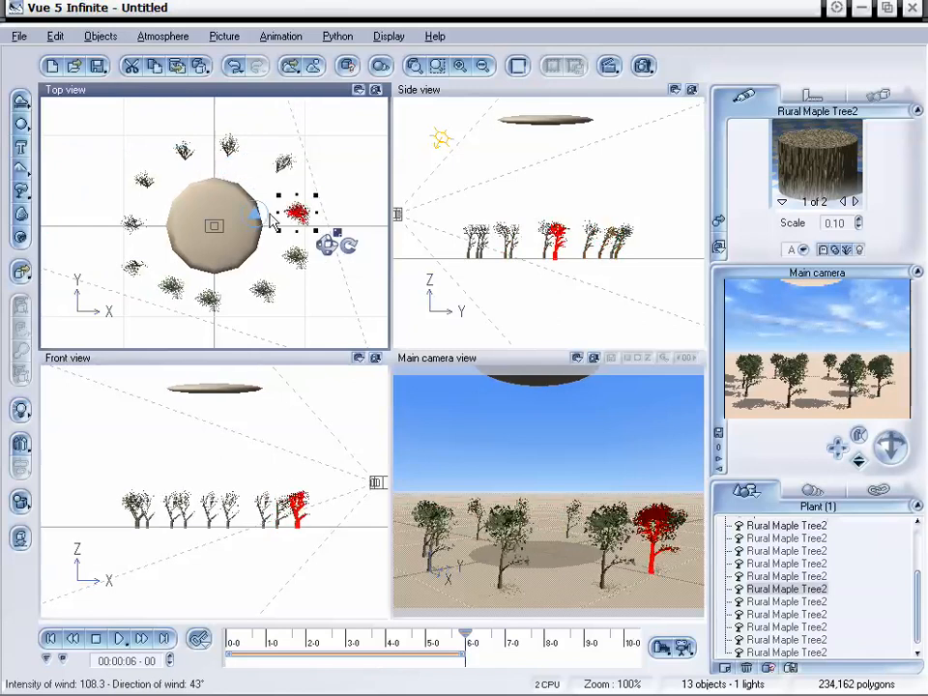
{"action": "left_click_drag", "start_coordinate": [255, 212], "coordinate": [314, 171]}
{"action": "left_click", "coordinate": [294, 262]}
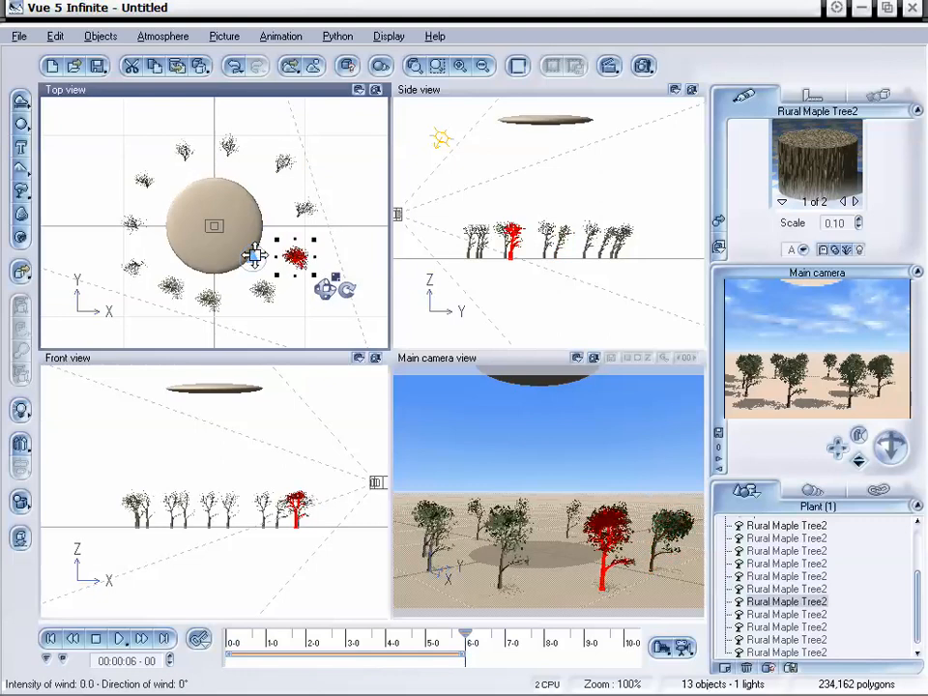
{"action": "left_click_drag", "start_coordinate": [253, 258], "coordinate": [328, 287]}
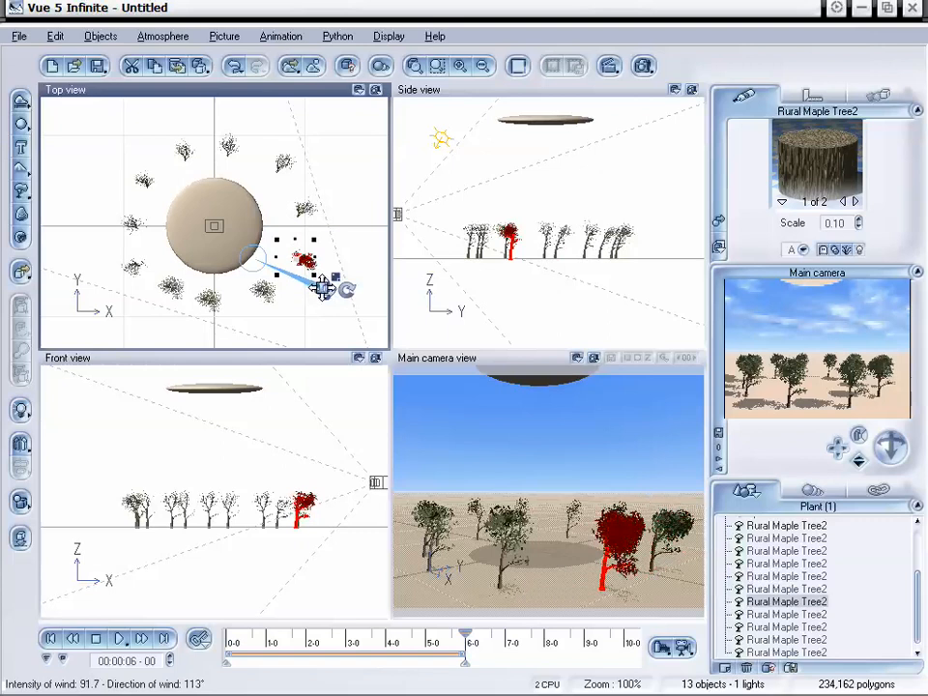
Bend the three maples on the negative Y side outward with wind about 91 at 157°, 140 at 186° and 115 at 212°.
{"action": "left_click", "coordinate": [259, 288]}
{"action": "left_click_drag", "start_coordinate": [217, 290], "coordinate": [250, 362]}
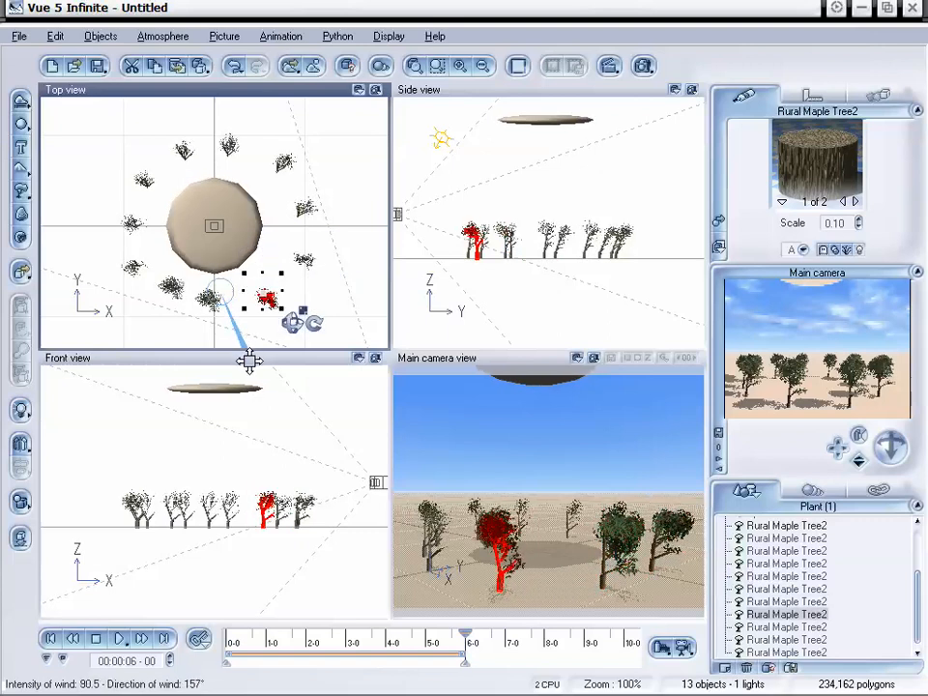
{"action": "right_click_drag", "start_coordinate": [247, 259], "coordinate": [277, 223]}
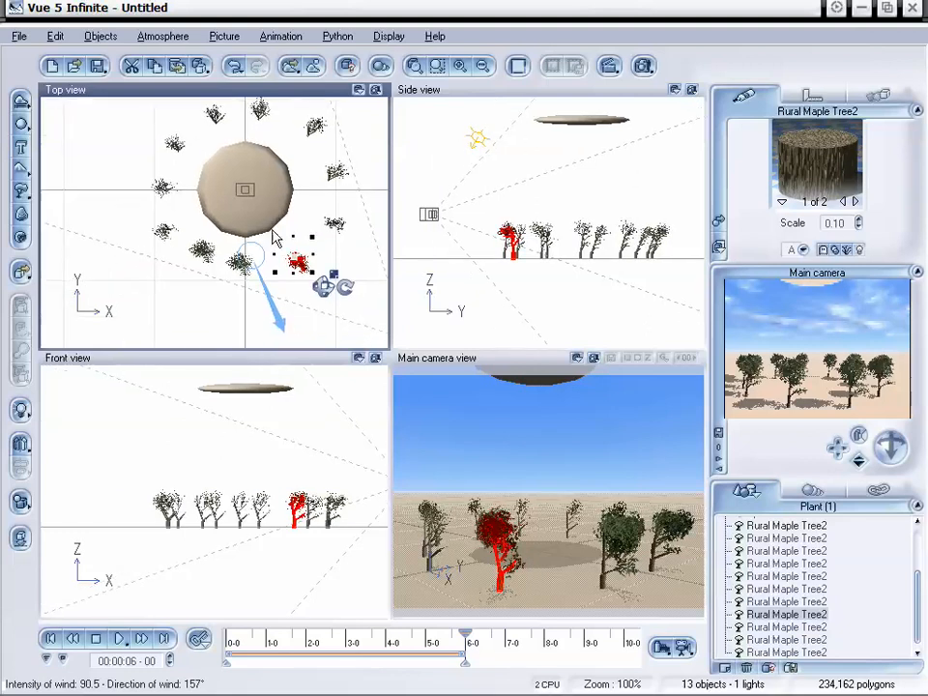
{"action": "left_click", "coordinate": [242, 265]}
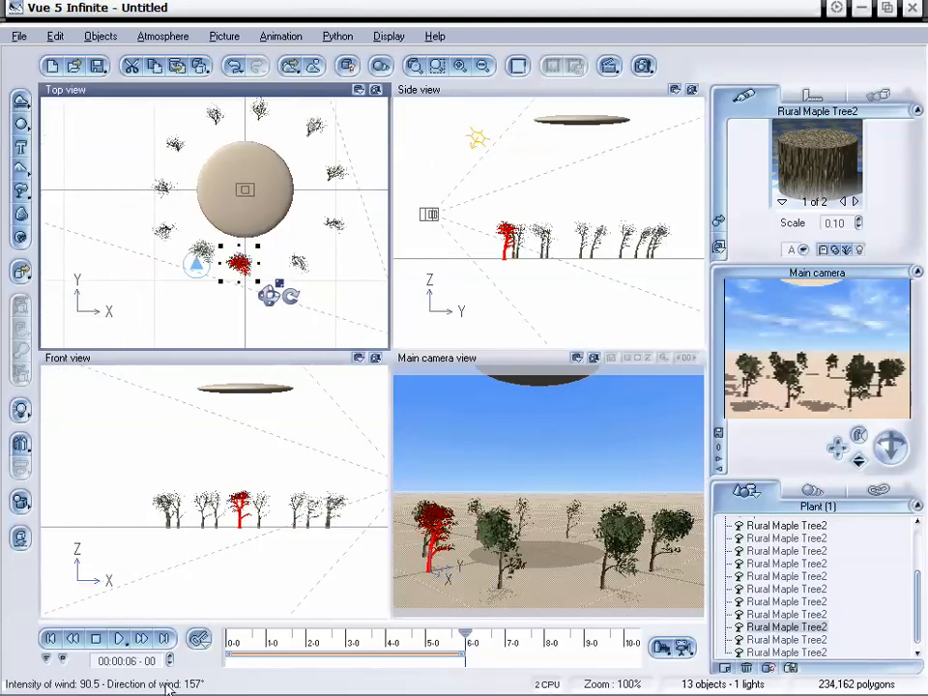
{"action": "left_click_drag", "start_coordinate": [196, 263], "coordinate": [189, 373]}
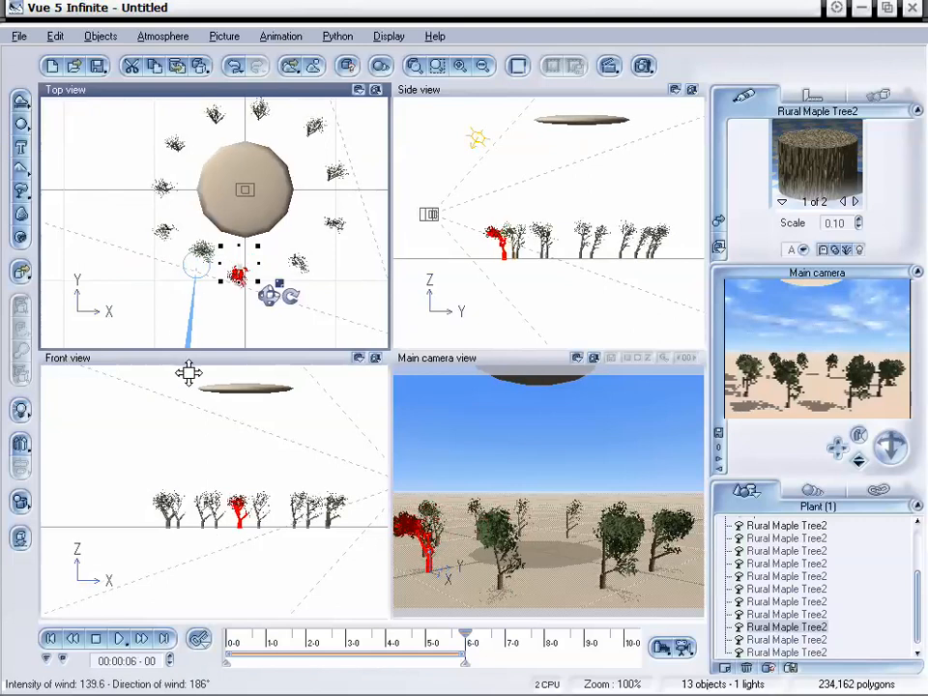
{"action": "left_click", "coordinate": [205, 251]}
{"action": "left_click_drag", "start_coordinate": [157, 254], "coordinate": [110, 331]}
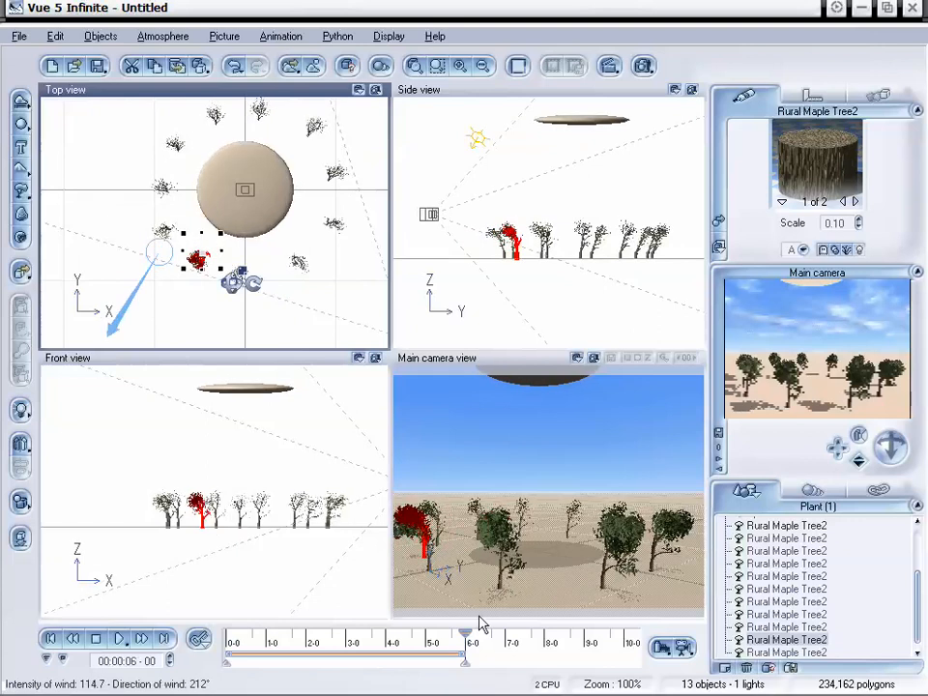
Scrub the animation back toward its start to examine how the maples bend as the disc rises.
{"action": "left_click_drag", "start_coordinate": [453, 641], "coordinate": [312, 641]}
{"action": "left_click_drag", "start_coordinate": [252, 641], "coordinate": [278, 635]}
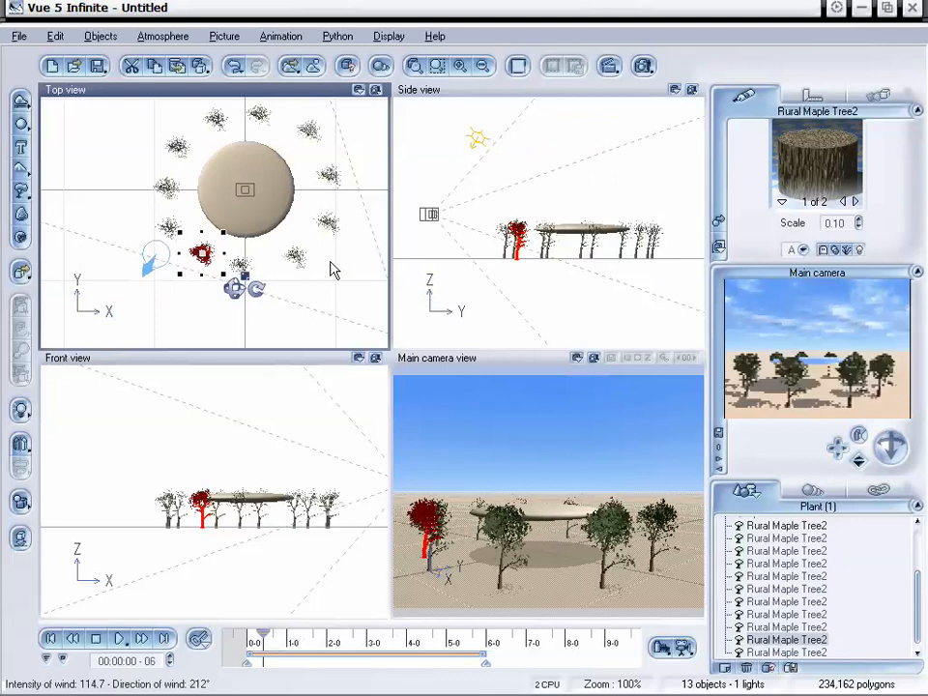
{"action": "right_click_drag", "start_coordinate": [332, 271], "coordinate": [320, 296]}
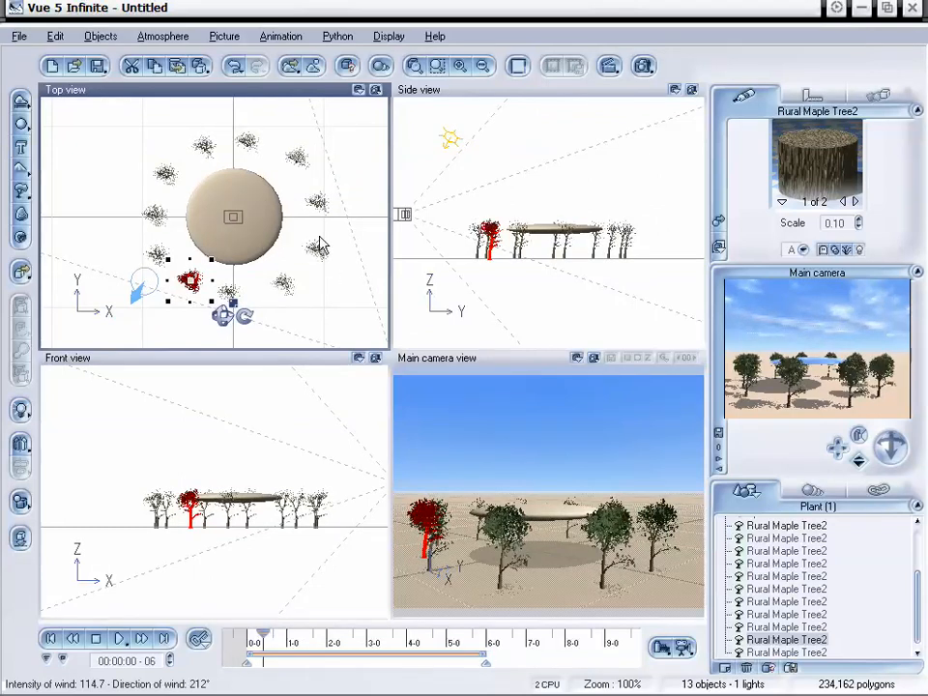
Try to duplicate the maple between negative X and negative Y outside the ring and rotate the copy.
{"action": "left_click", "coordinate": [157, 253]}
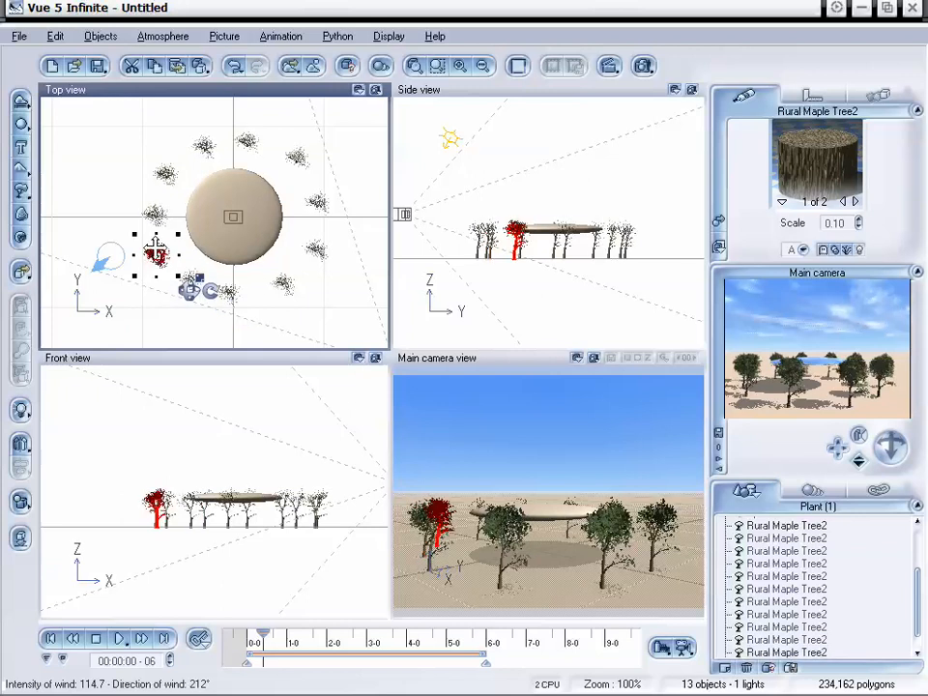
{"action": "key", "text": "ctrl+d"}
{"action": "left_click_drag", "start_coordinate": [156, 254], "coordinate": [125, 253]}
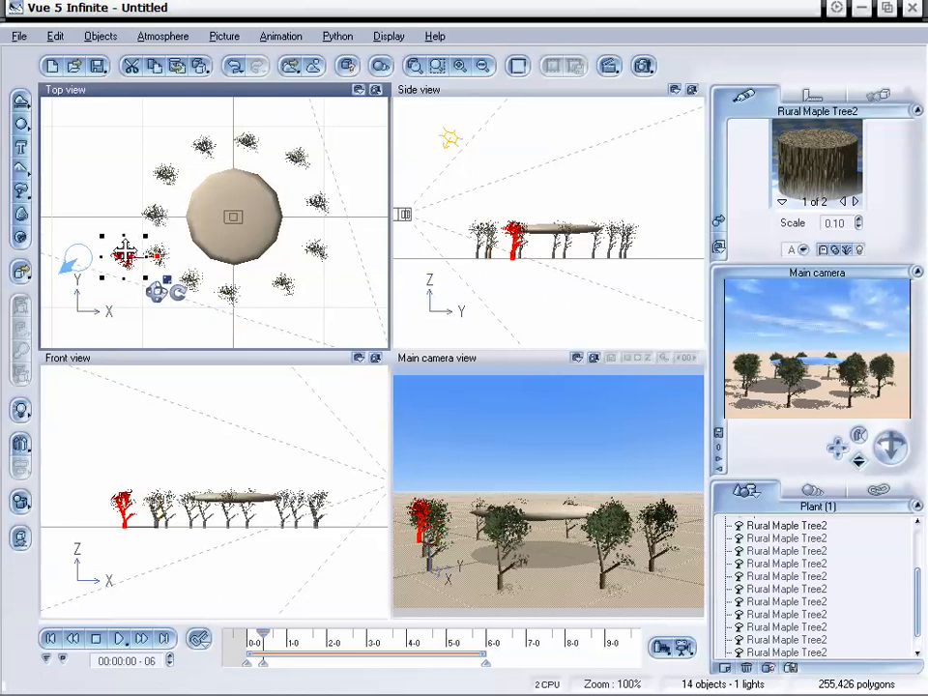
{"action": "left_click_drag", "start_coordinate": [180, 292], "coordinate": [212, 291]}
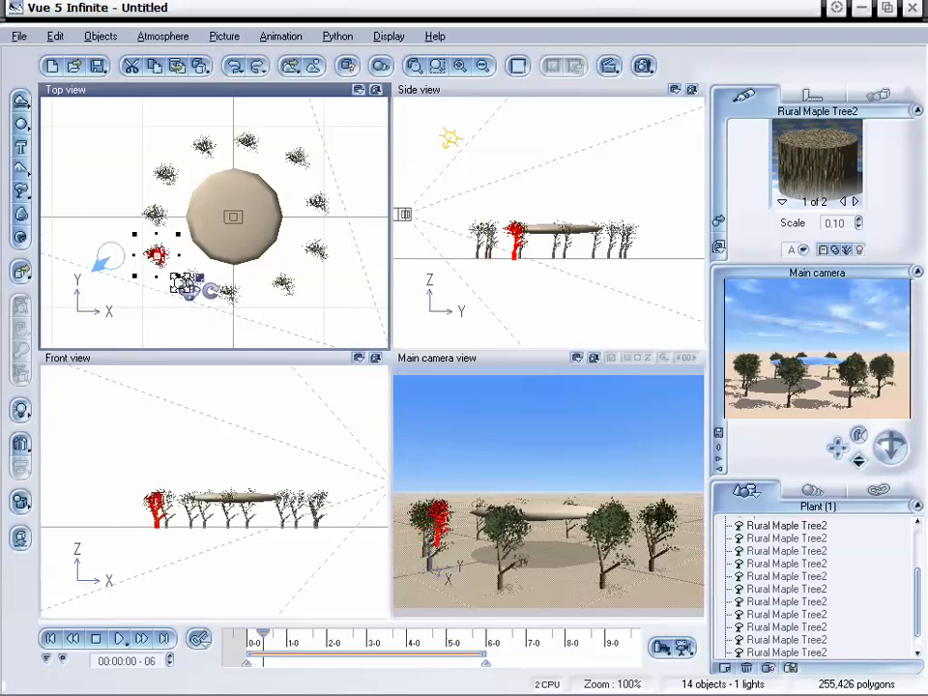
{"action": "key", "text": "ctrl+z"}
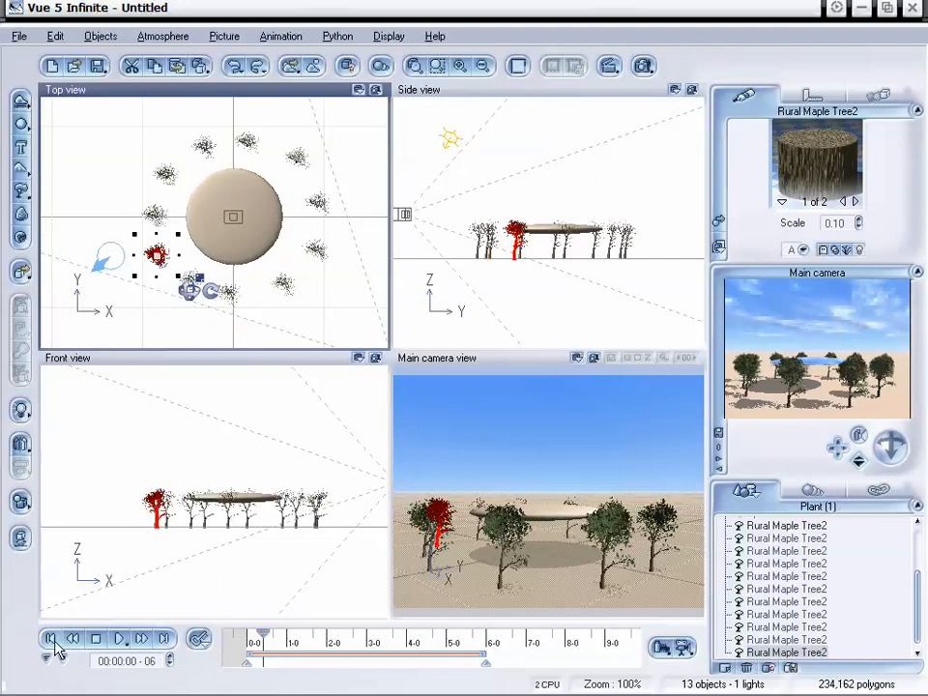
Return to 0 seconds and place two duplicate maples outside the ring between negative X and negative Y.
{"action": "left_click", "coordinate": [50, 638]}
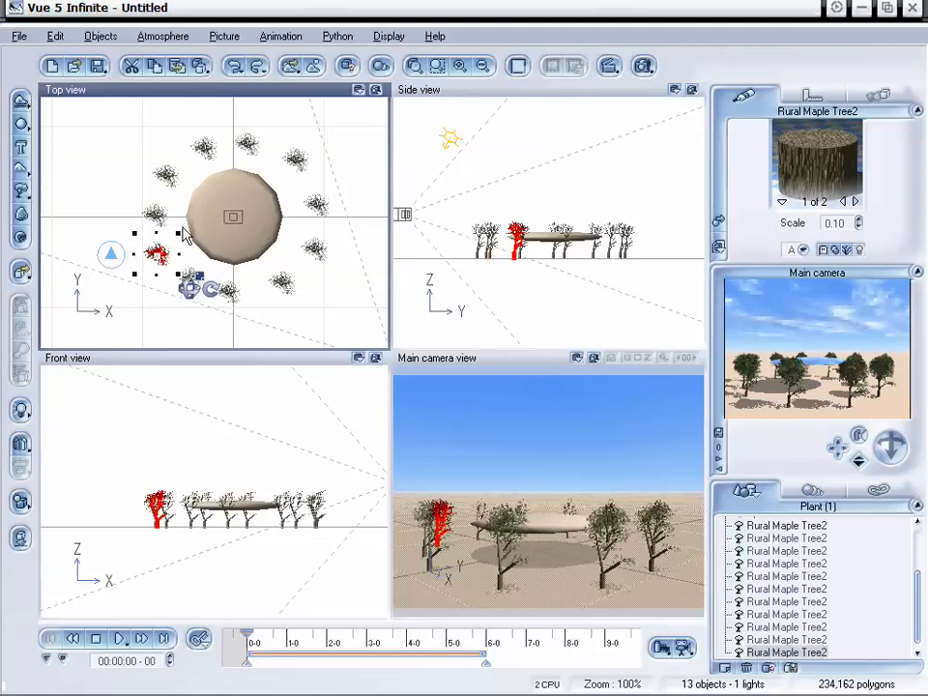
{"action": "mouse_move", "coordinate": [152, 259]}
{"action": "left_mouse_down"}
{"action": "mouse_move", "coordinate": [154, 250]}
{"action": "mouse_move", "coordinate": [126, 258]}
{"action": "mouse_move", "coordinate": [161, 253]}
{"action": "mouse_move", "coordinate": [119, 258]}
{"action": "mouse_move", "coordinate": [152, 282]}
{"action": "left_mouse_up"}
{"action": "left_click", "coordinate": [194, 279]}
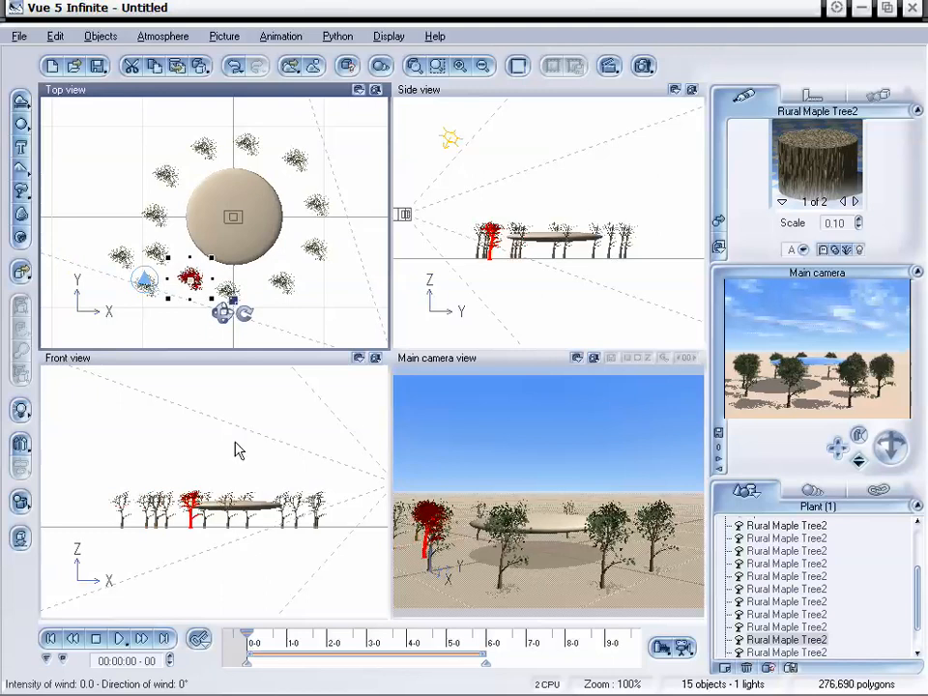
Scrub the animation between 0 and about 3 seconds to examine how the duplicated maples bend.
{"action": "left_click_drag", "start_coordinate": [249, 635], "coordinate": [377, 636]}
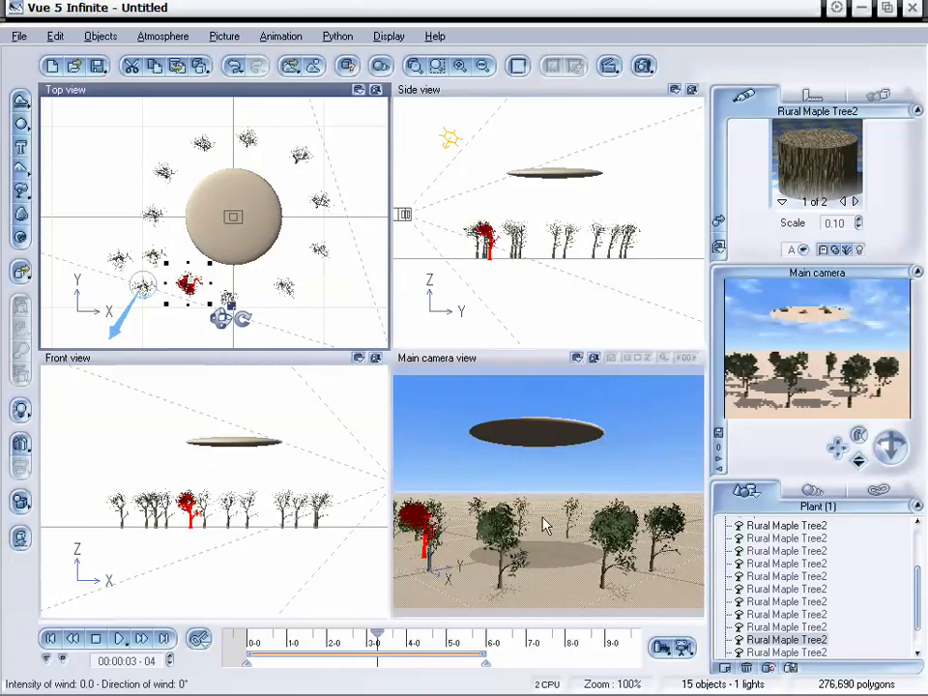
{"action": "left_click_drag", "start_coordinate": [377, 635], "coordinate": [350, 636]}
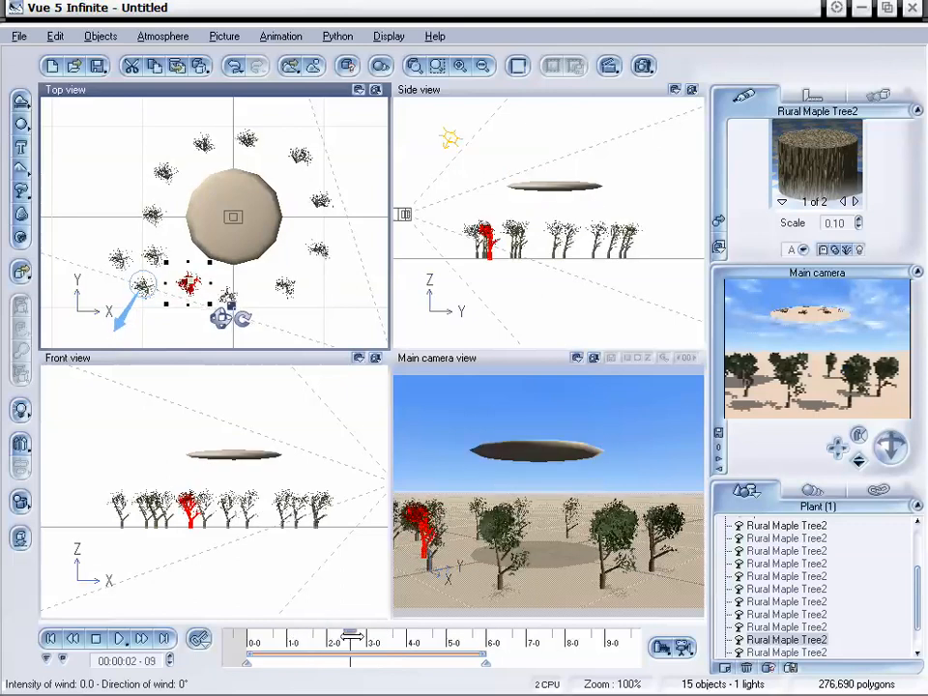